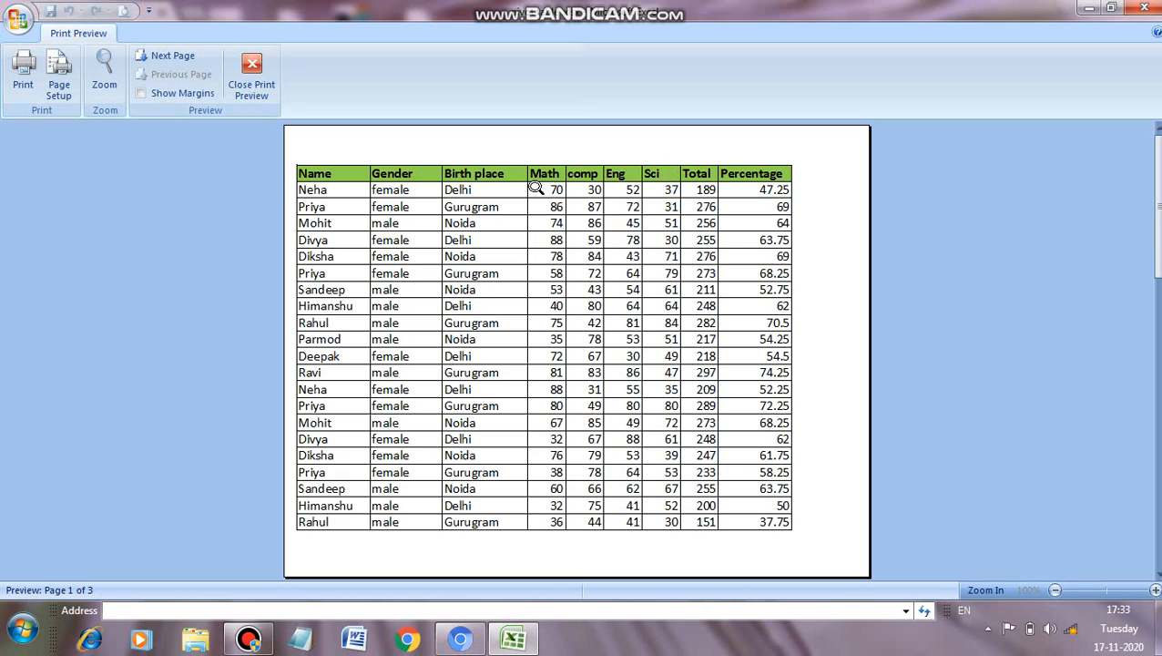
# Step: Page through the print preview of the Vertical table sheet to check the headers on each page, and close the preview
pyautogui.click(173, 56)
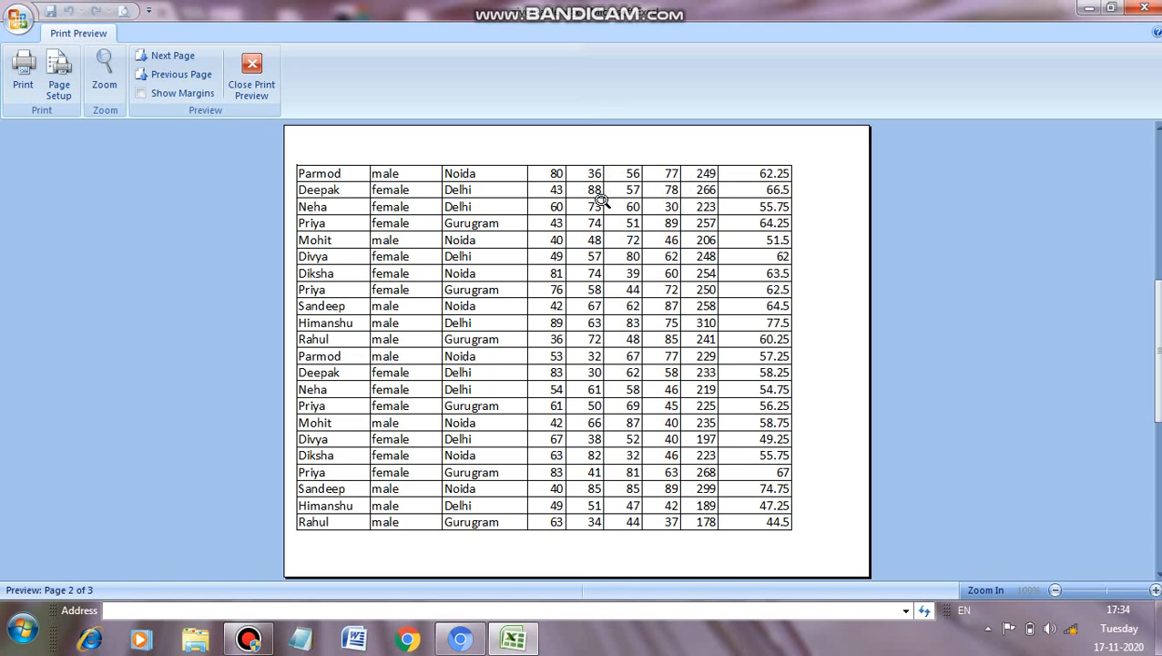
pyautogui.click(181, 59)
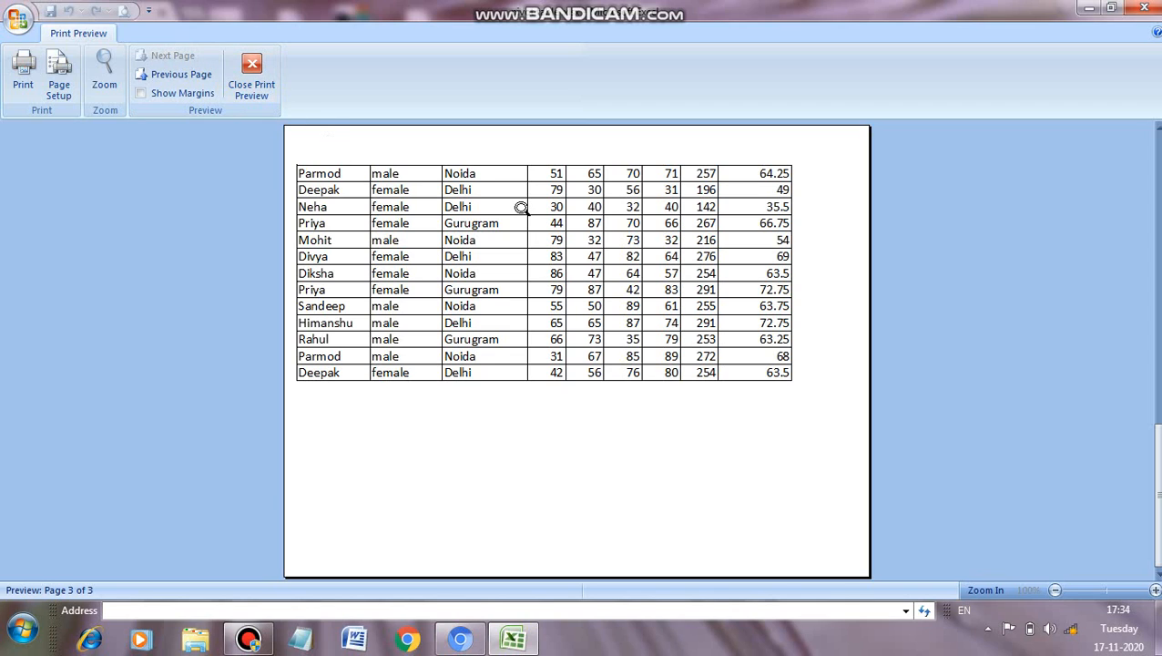
pyautogui.click(253, 71)
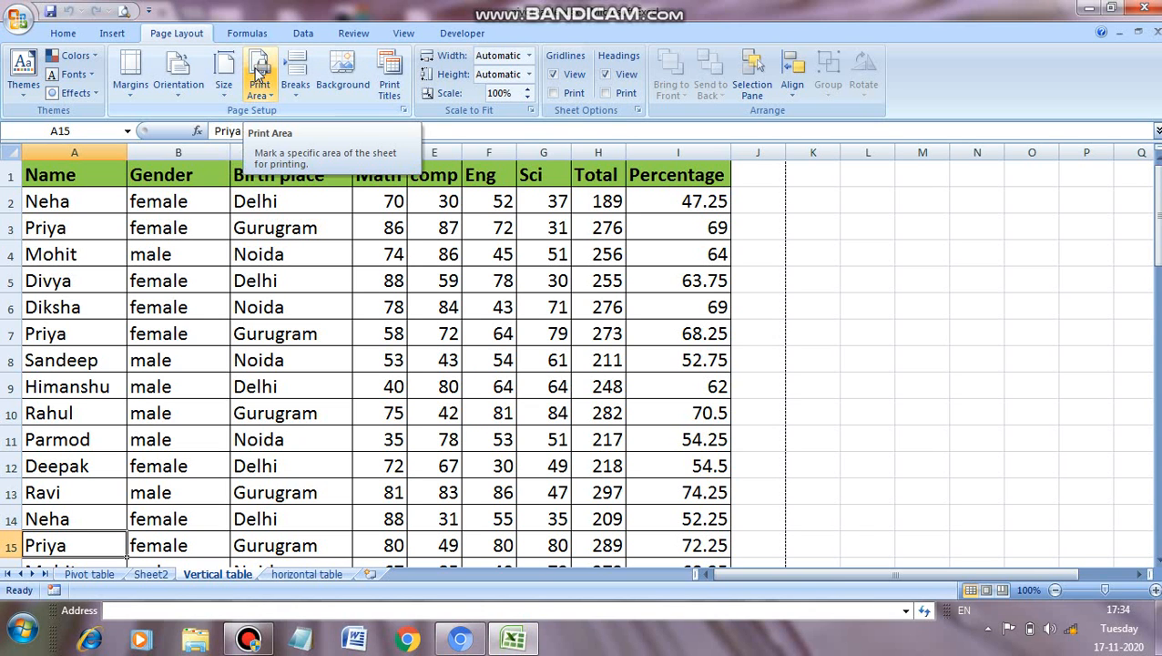
# Step: Set row 1 as the print title row to repeat at top, with the page order Down, then over
pyautogui.click(389, 89)
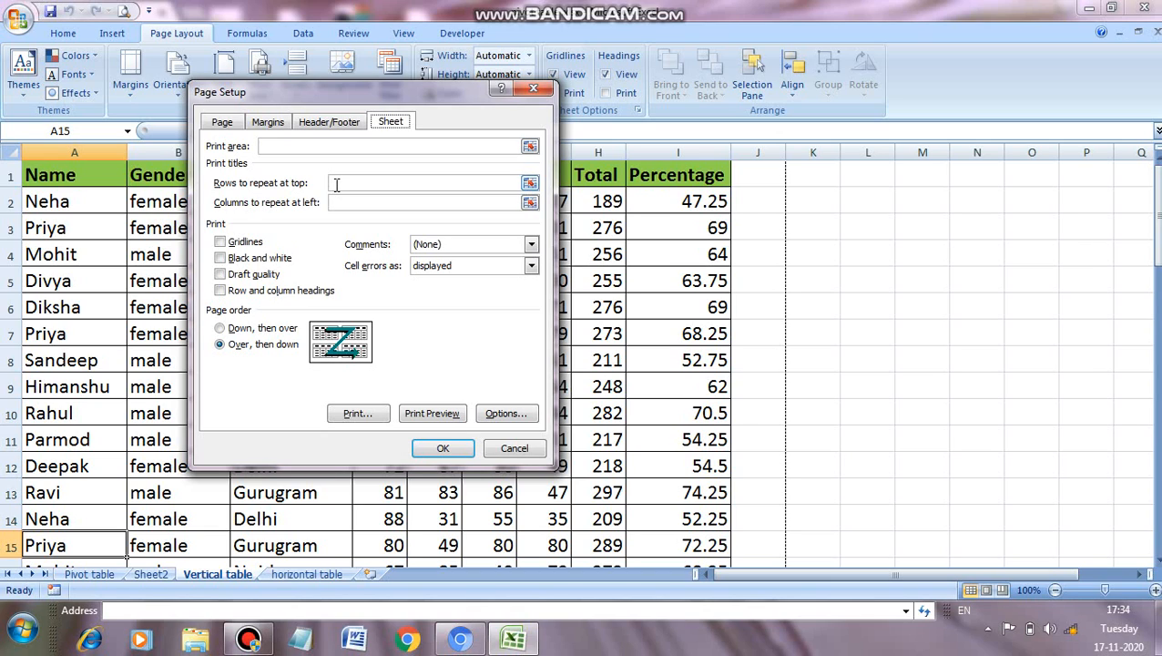
pyautogui.click(336, 185)
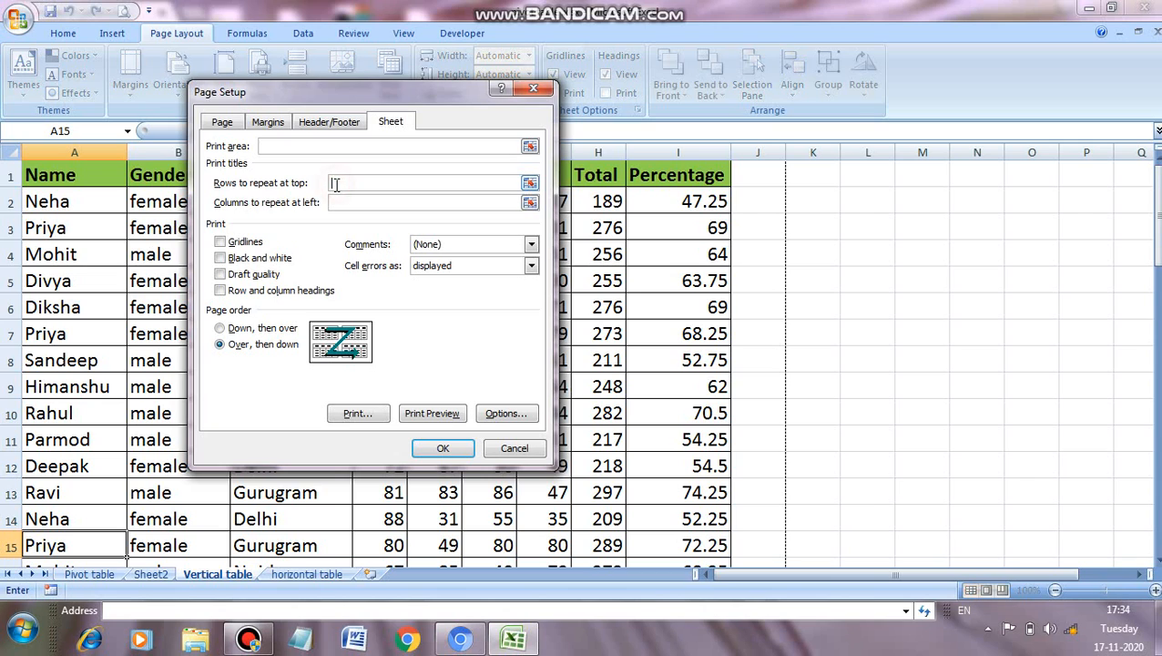
pyautogui.click(7, 174)
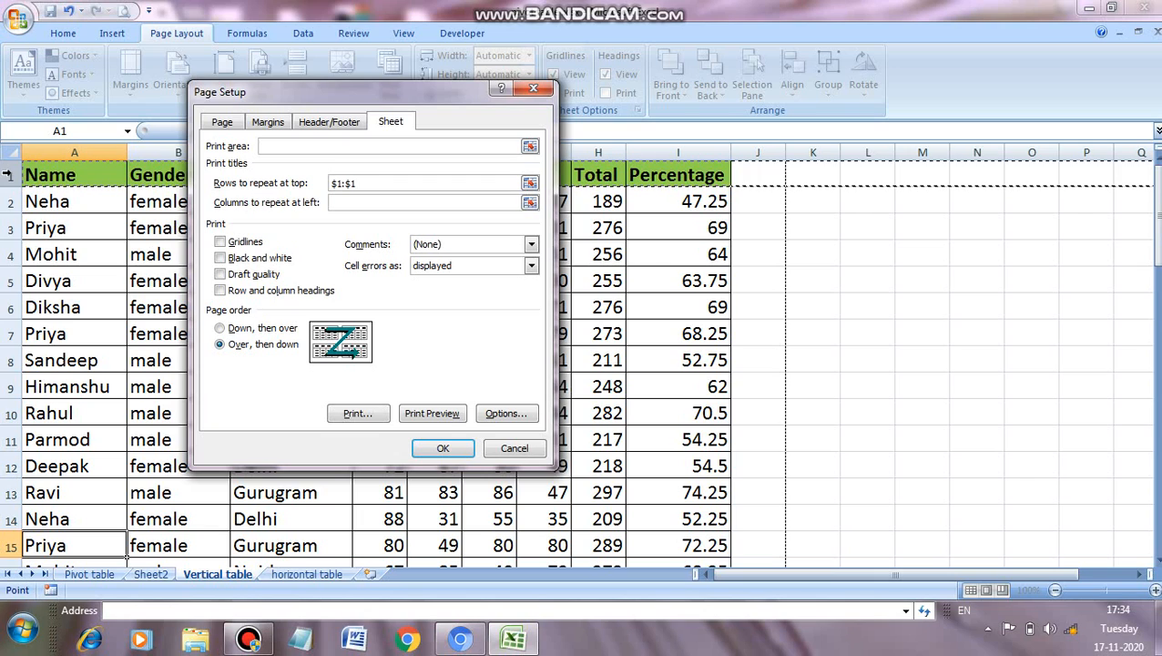
pyautogui.click(221, 331)
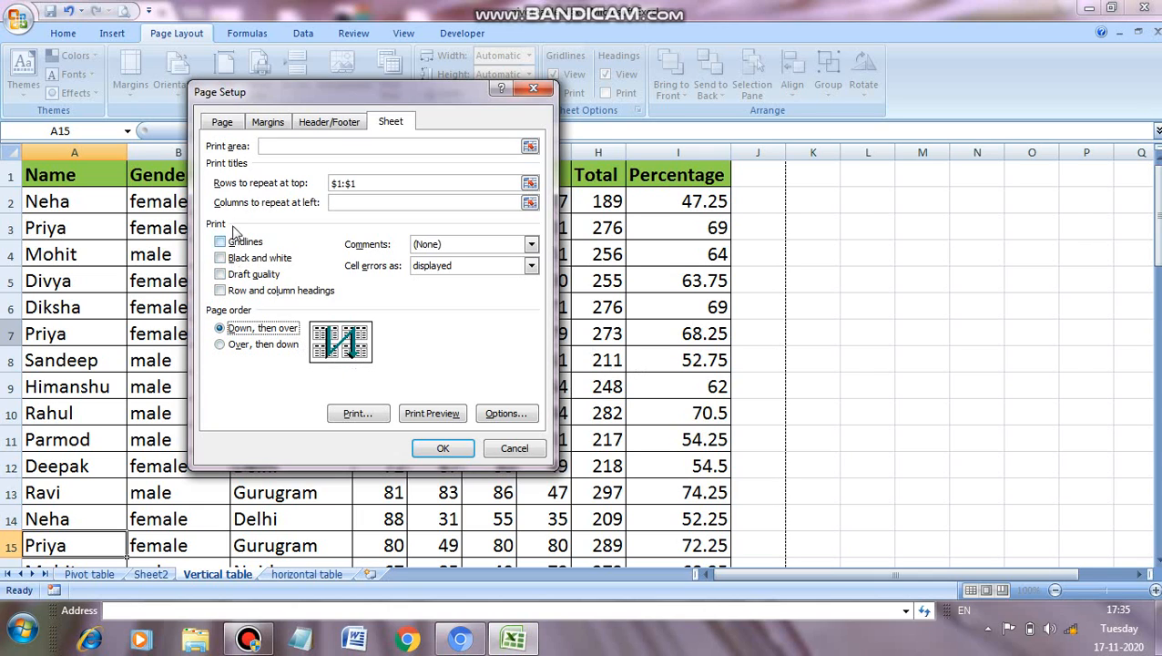
pyautogui.click(449, 447)
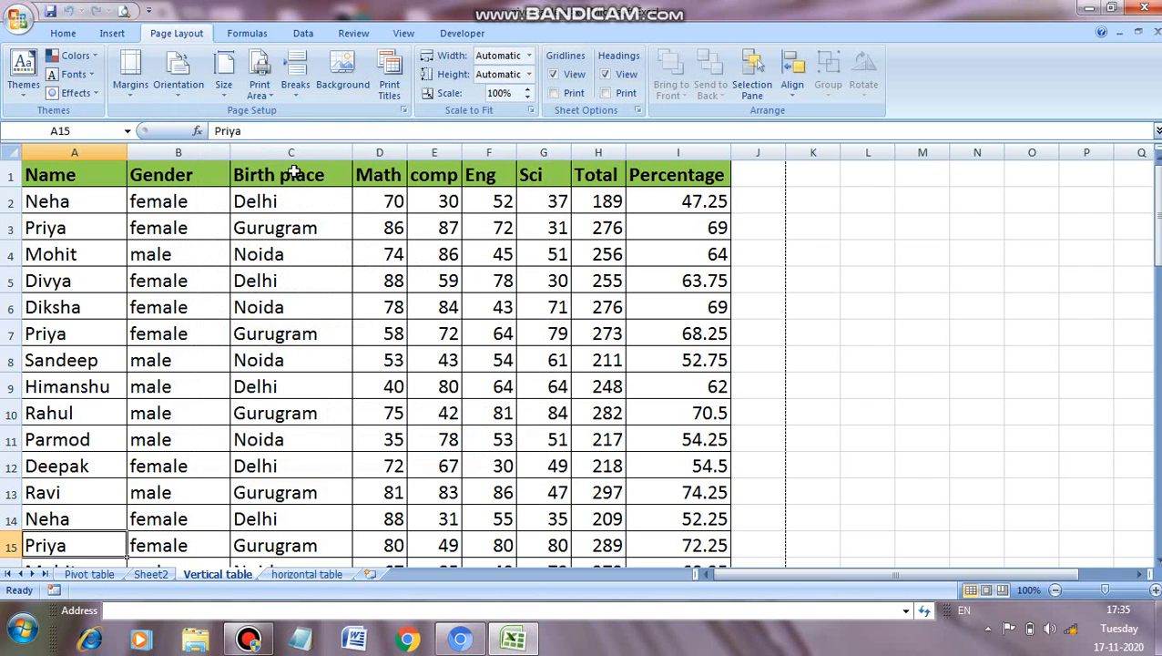
# Step: Preview all printed pages of the Vertical table sheet to check the repeated header row, and return to the worksheet
pyautogui.click(126, 12)
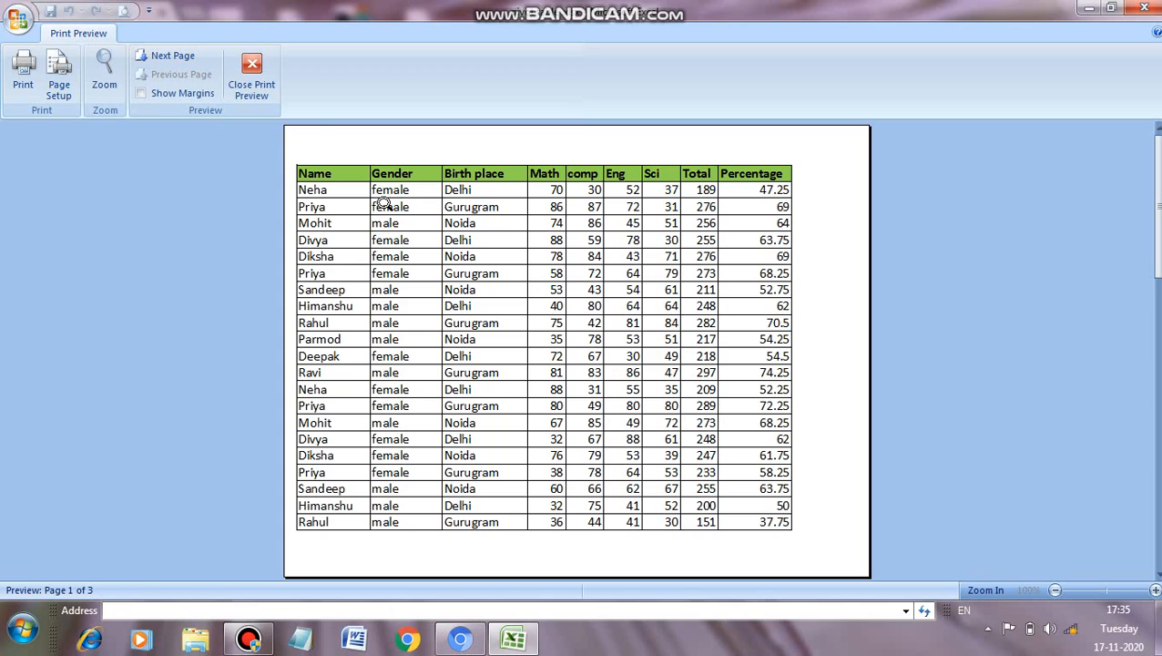
pyautogui.click(186, 57)
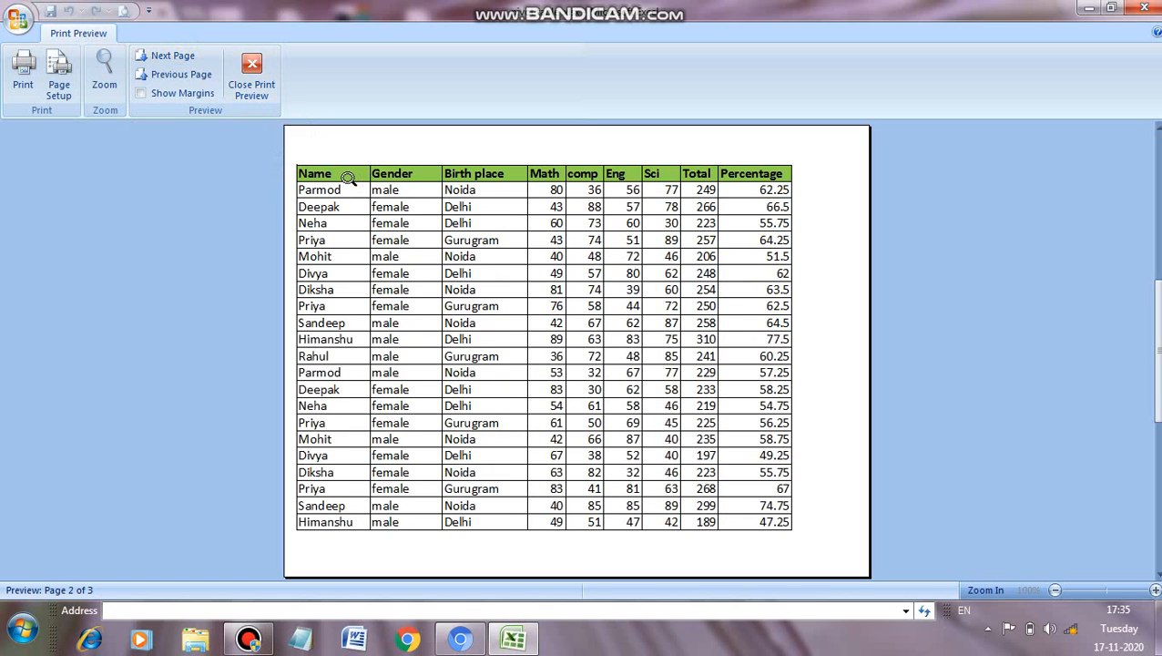
pyautogui.click(190, 57)
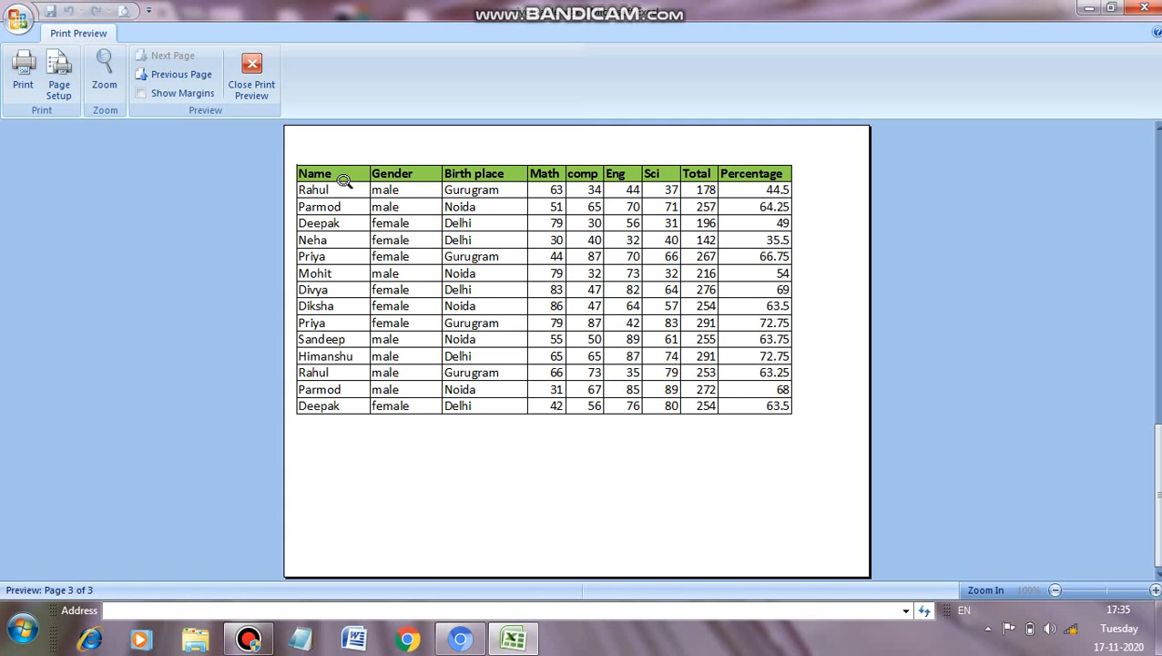
pyautogui.click(253, 68)
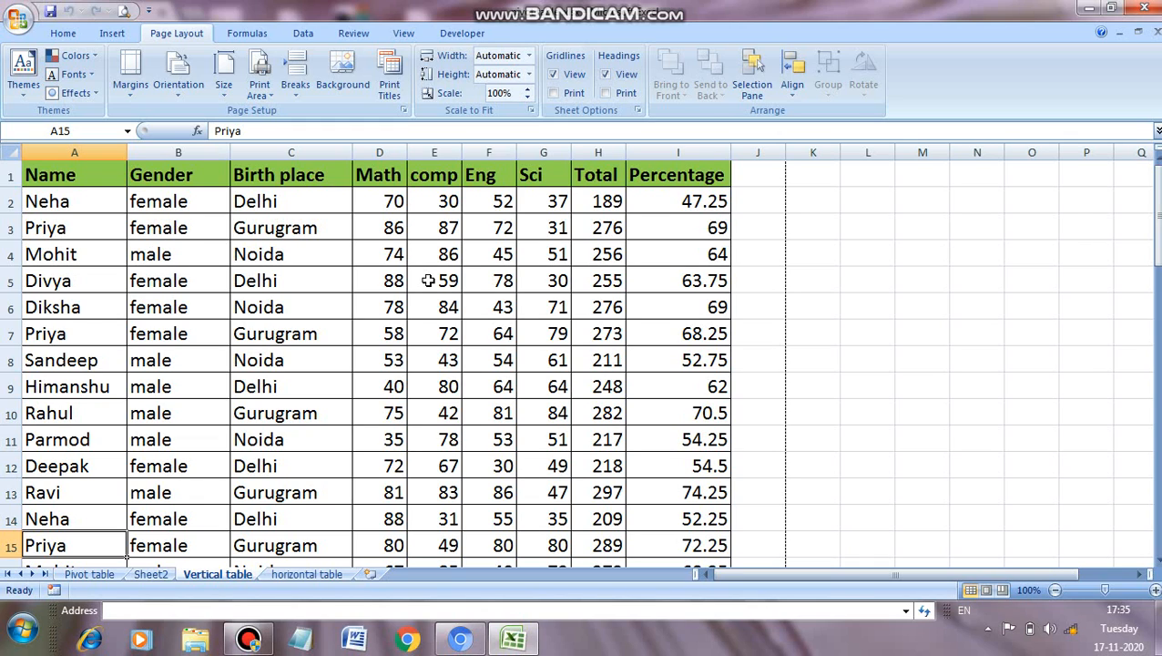
# Step: Switch to the horizontal table sheet and examine its printed pages in an enlarged print preview for row labels
pyautogui.click(314, 576)
pyautogui.moveTo(78, 152); pyautogui.dragTo(77, 152)
pyautogui.doubleClick(77, 152)
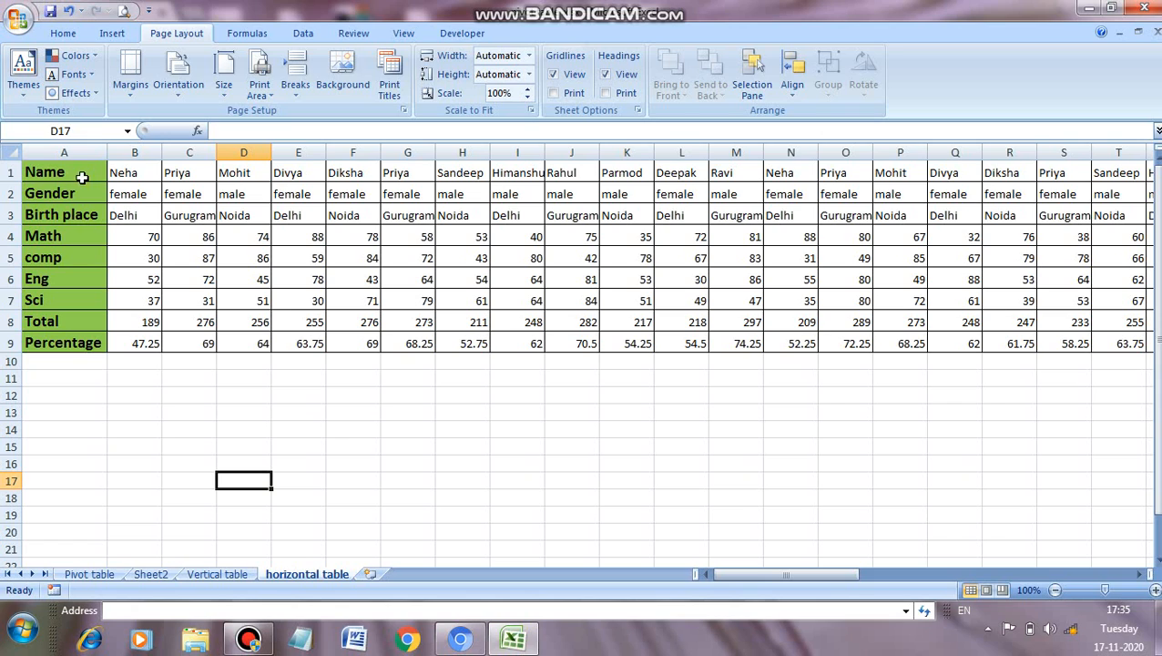
pyautogui.click(123, 11)
pyautogui.click(531, 230)
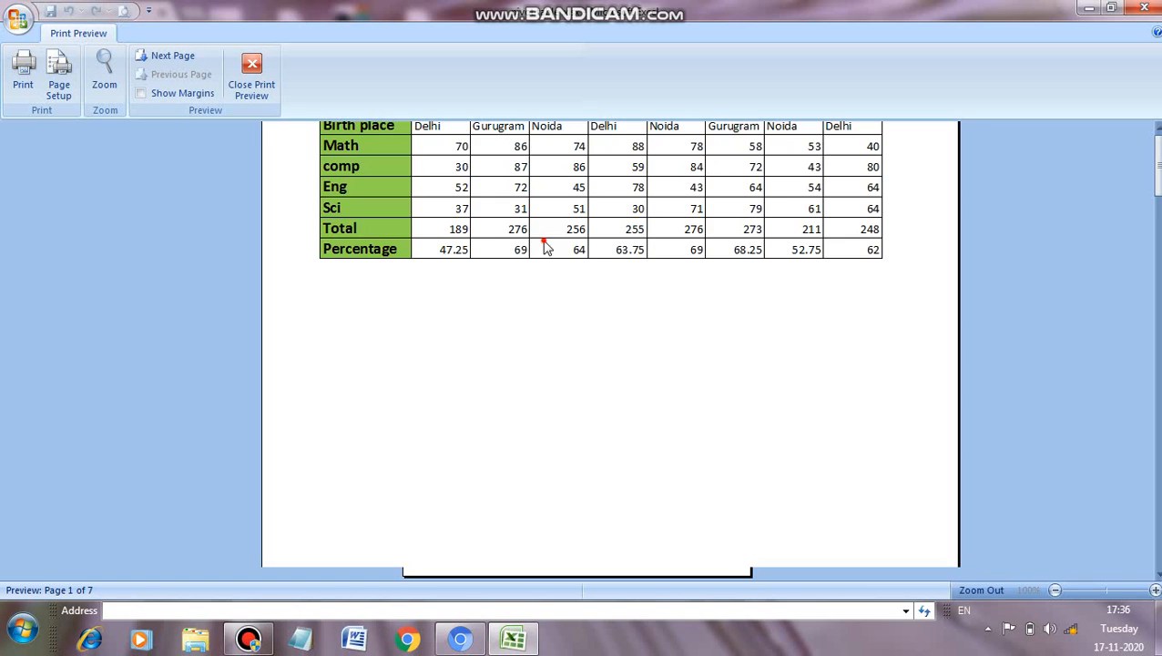
pyautogui.click(1156, 353)
pyautogui.moveTo(1157, 353); pyautogui.dragTo(1155, 243)
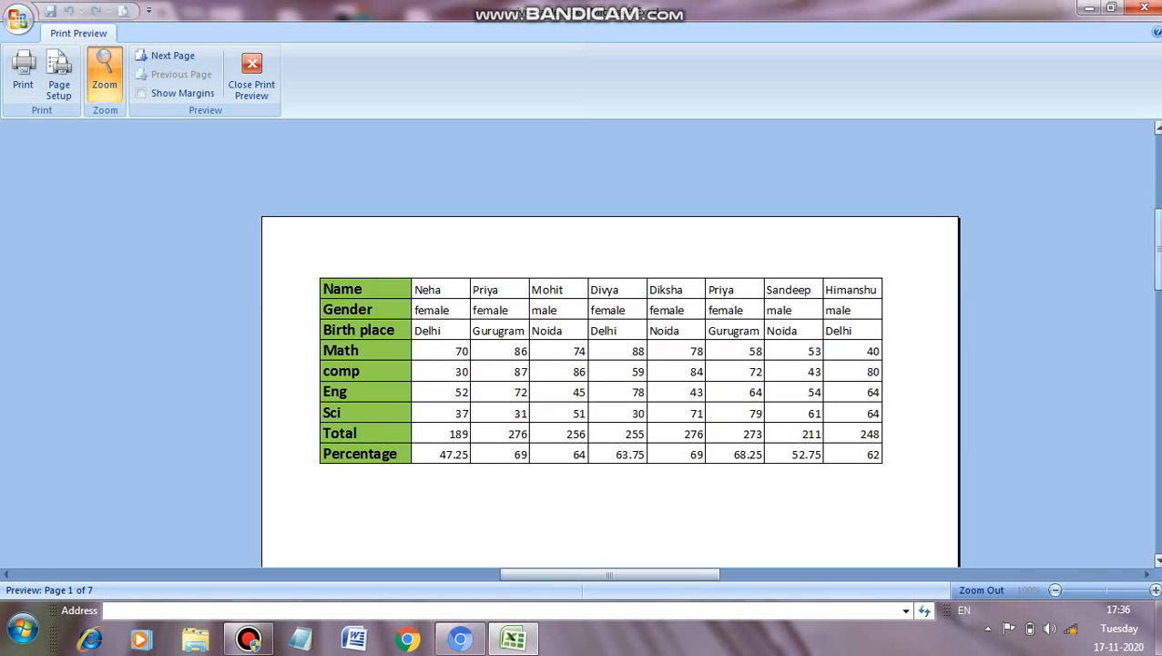
pyautogui.click(191, 58)
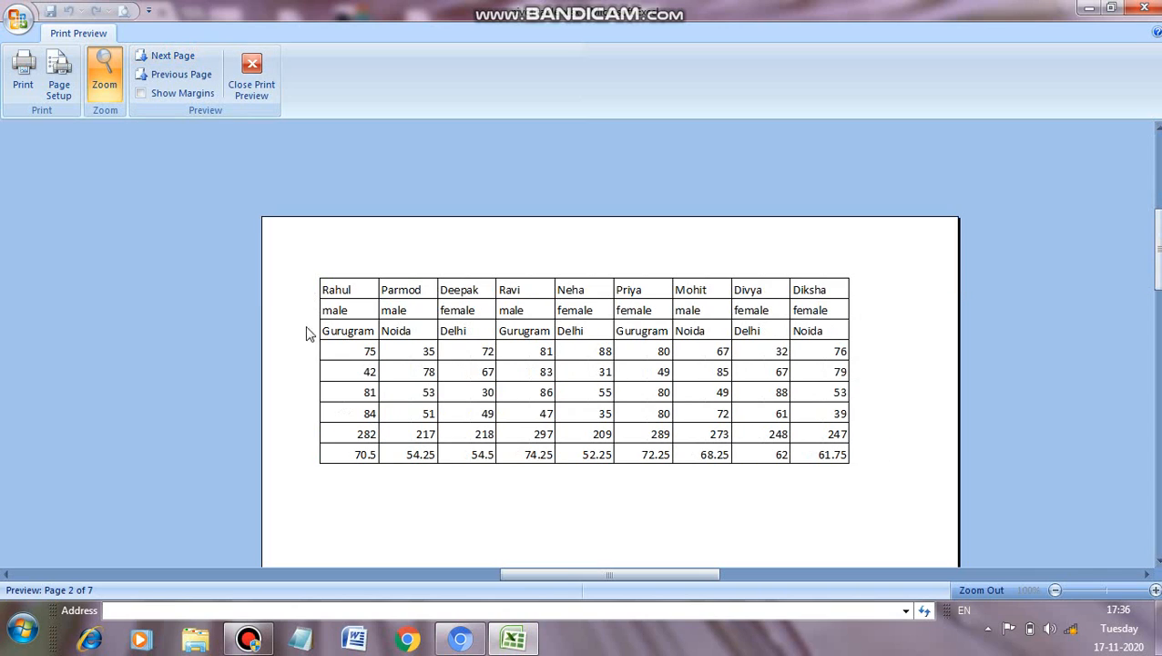
pyautogui.click(182, 54)
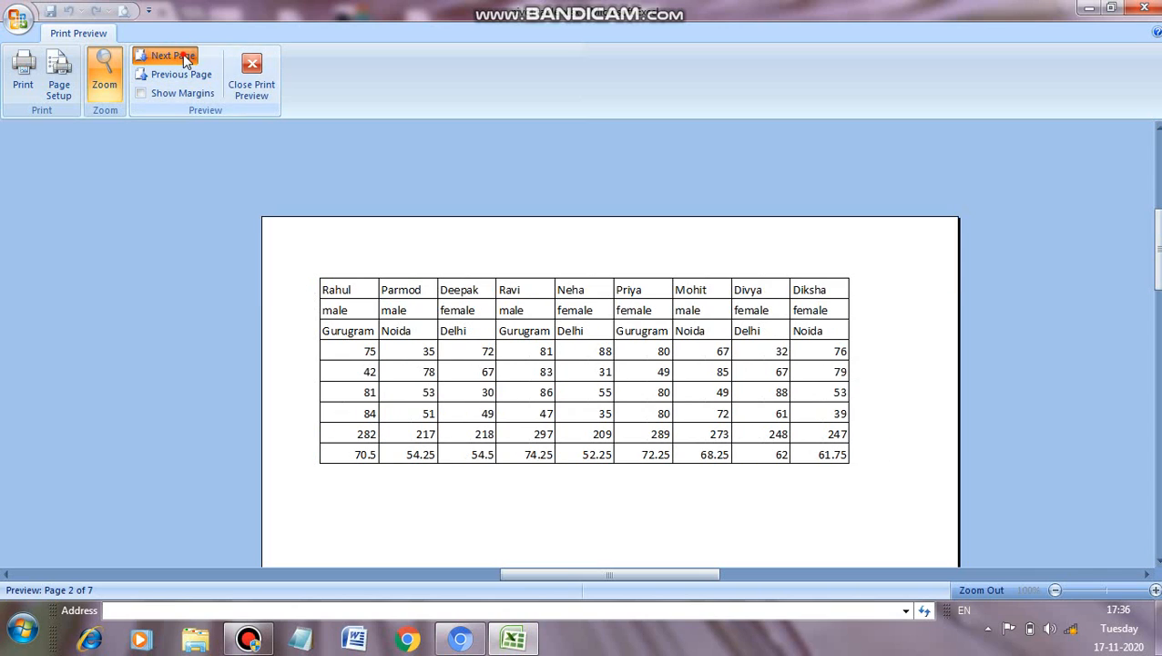
pyautogui.click(182, 55)
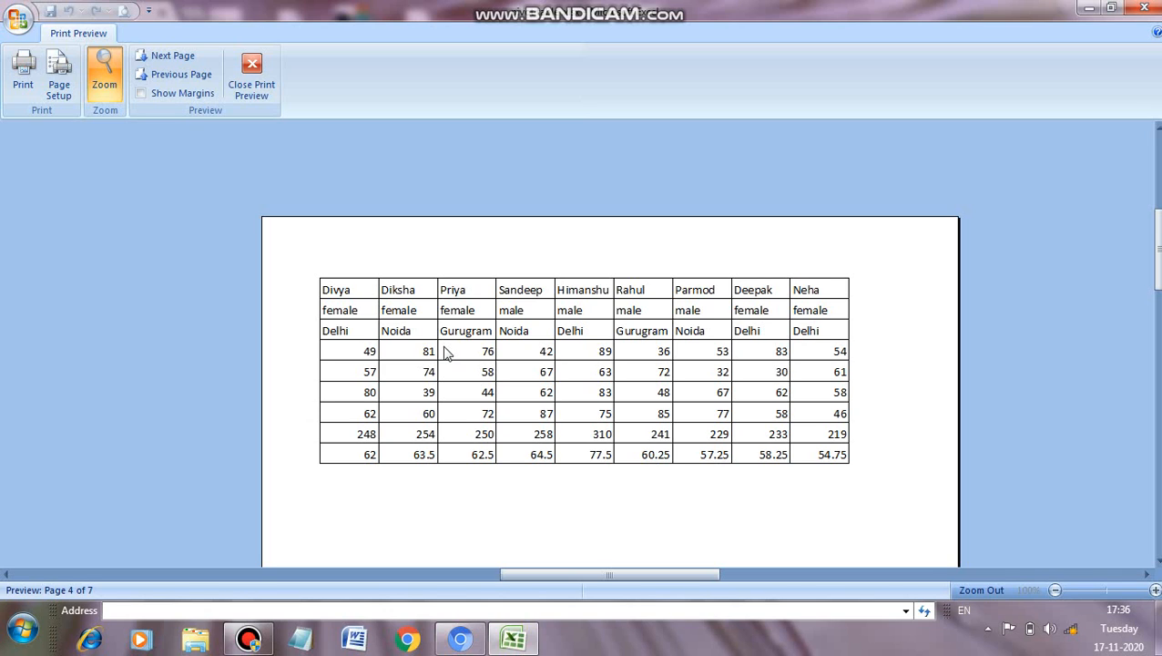
pyautogui.click(255, 80)
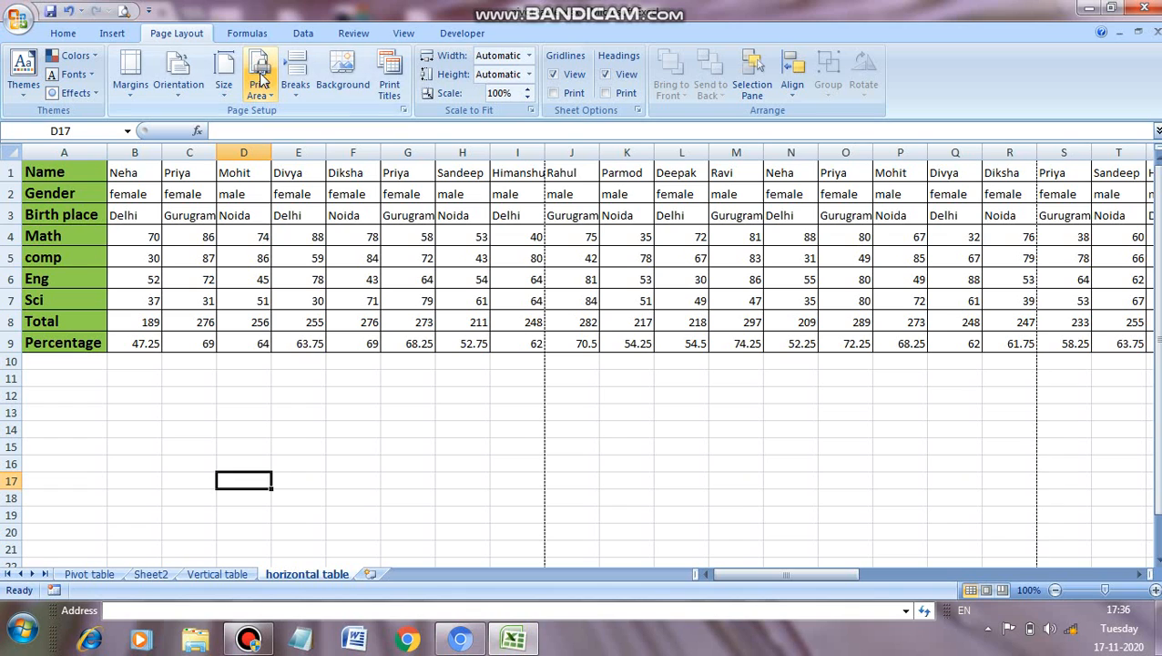
# Step: Set column A as the print title column to repeat at left, with the page order Over, then down
pyautogui.click(392, 87)
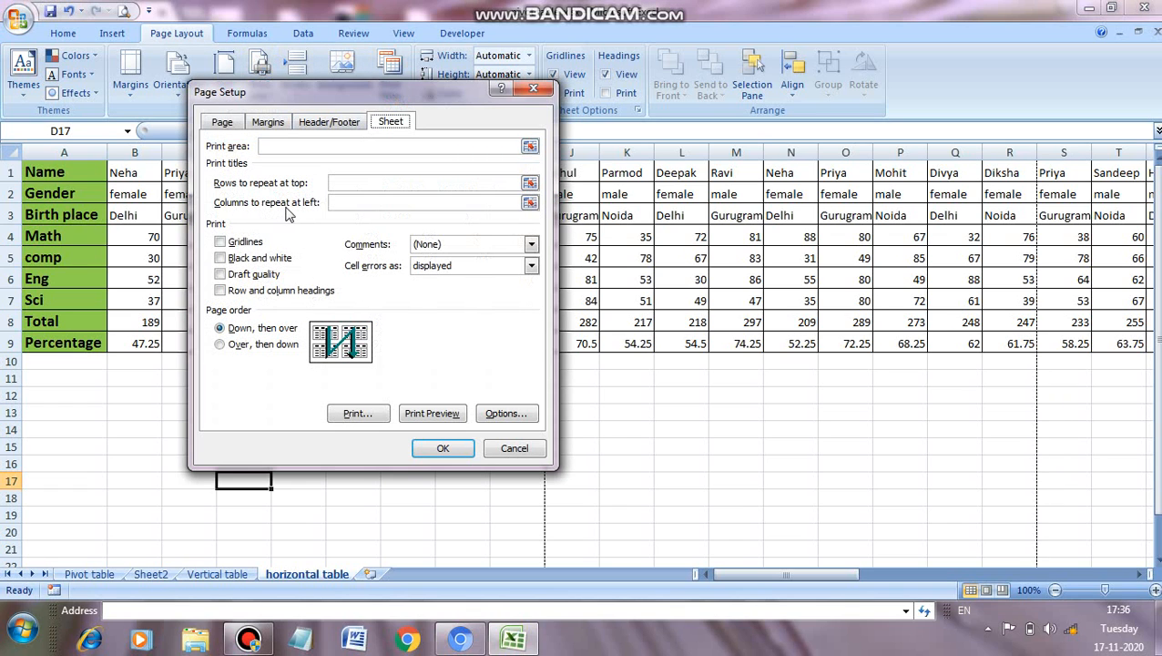
pyautogui.click(337, 203)
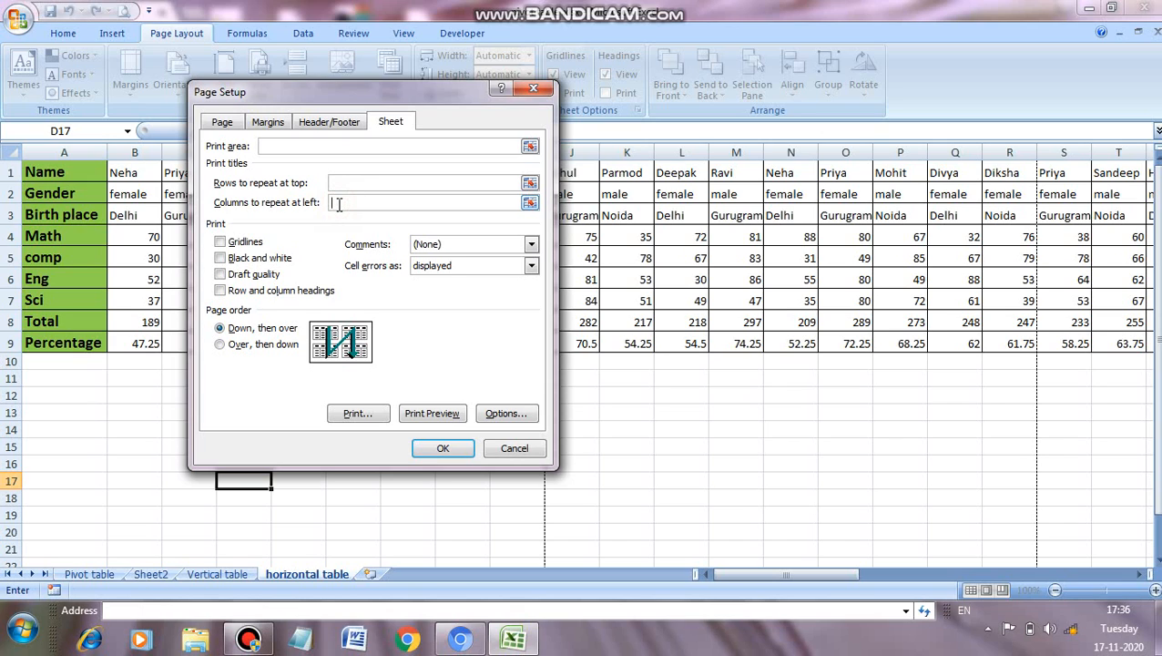
pyautogui.click(89, 150)
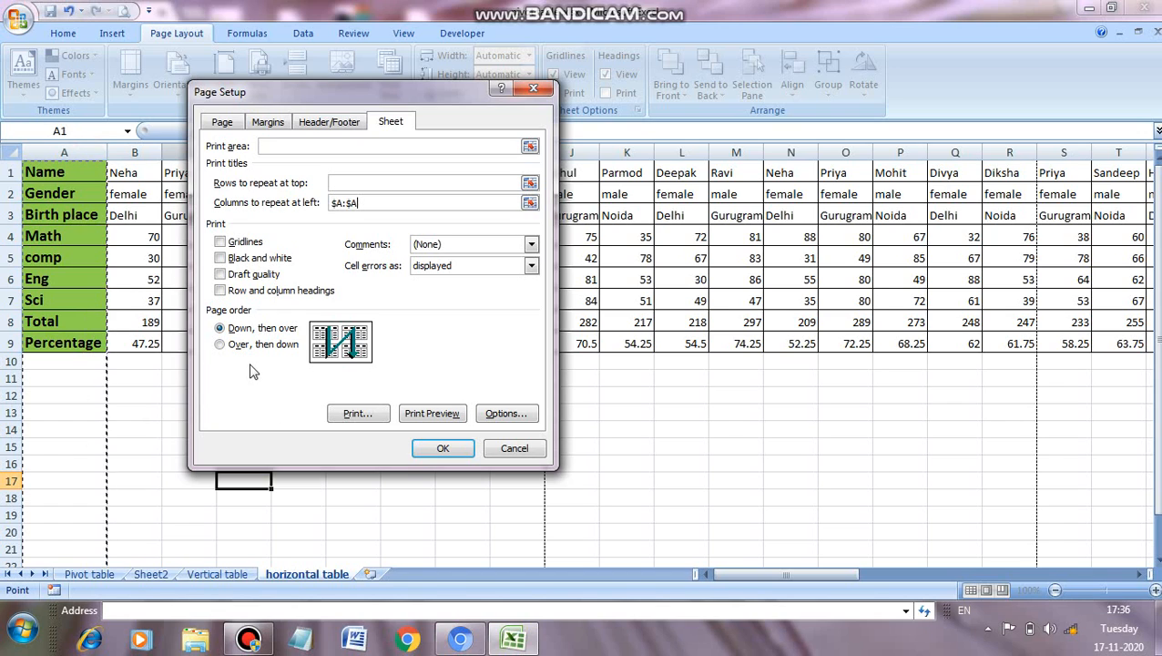
pyautogui.click(222, 347)
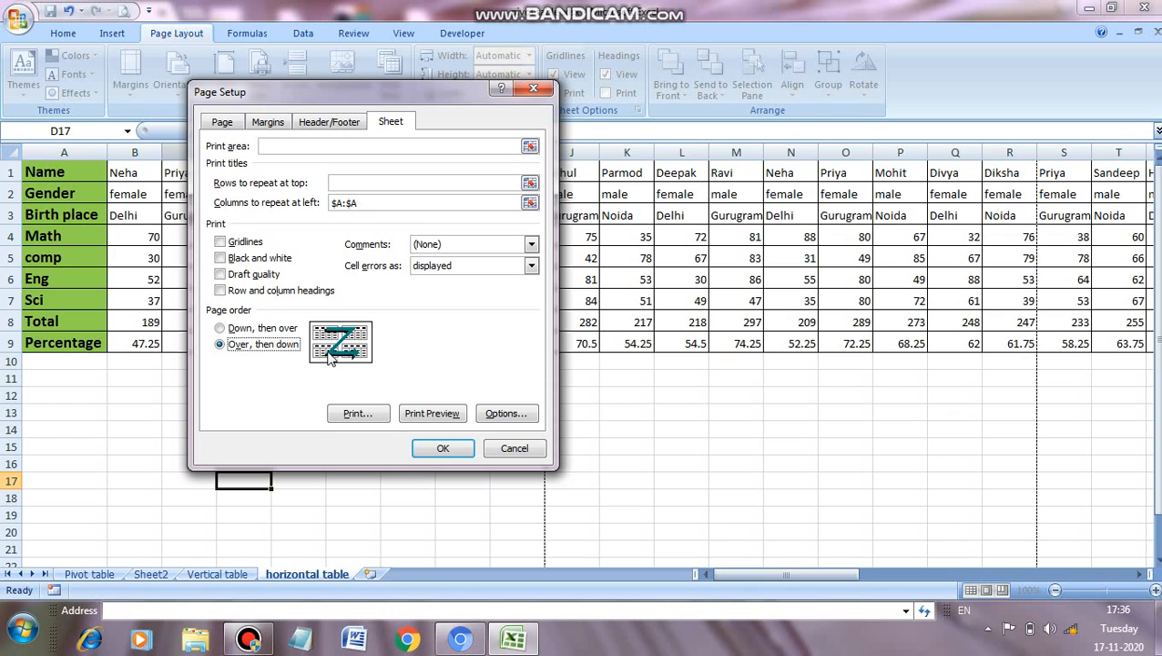
pyautogui.click(444, 448)
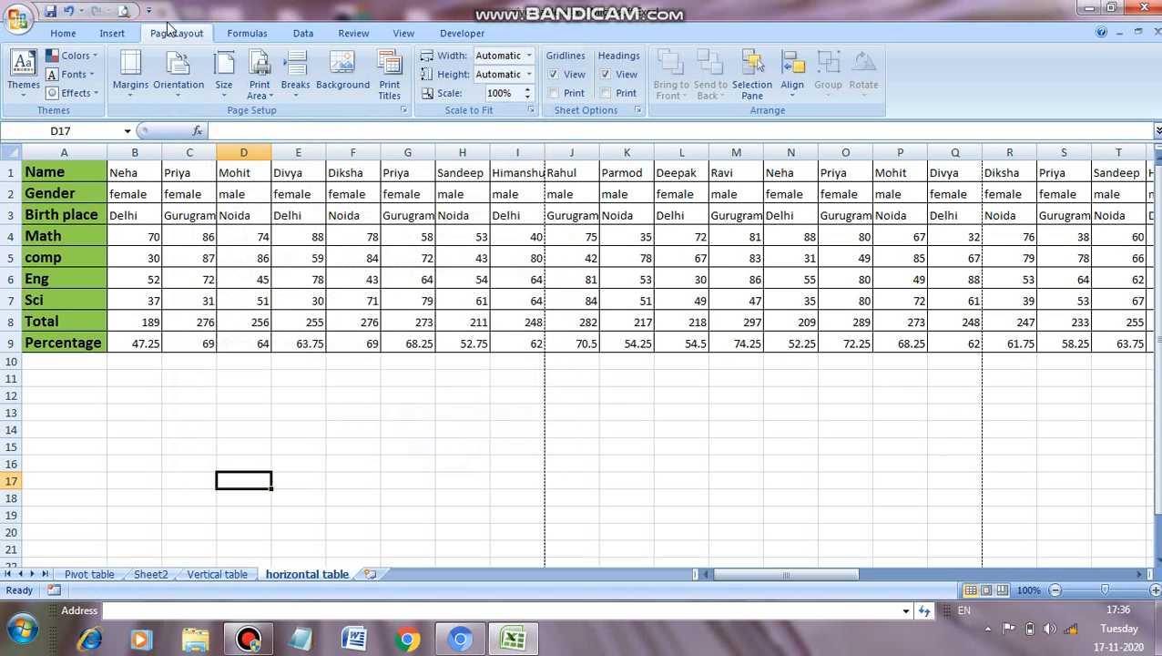
# Step: Preview the first pages of the horizontal table sheet to check the repeated label column, and close the preview
pyautogui.click(125, 10)
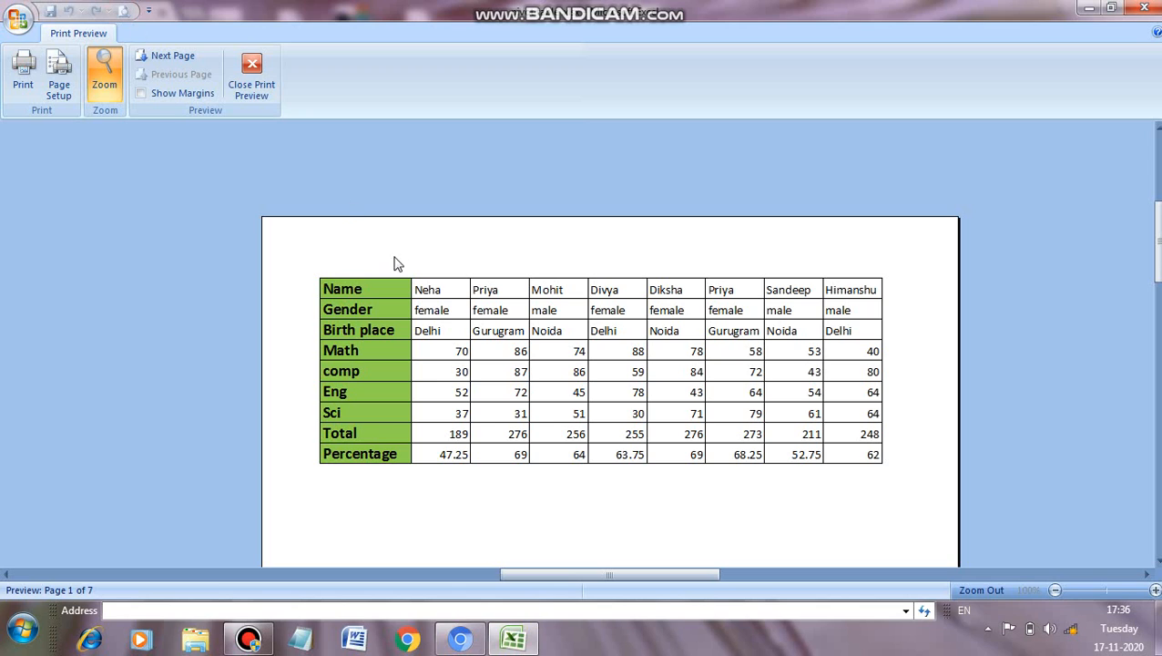
pyautogui.click(164, 58)
pyautogui.click(164, 58)
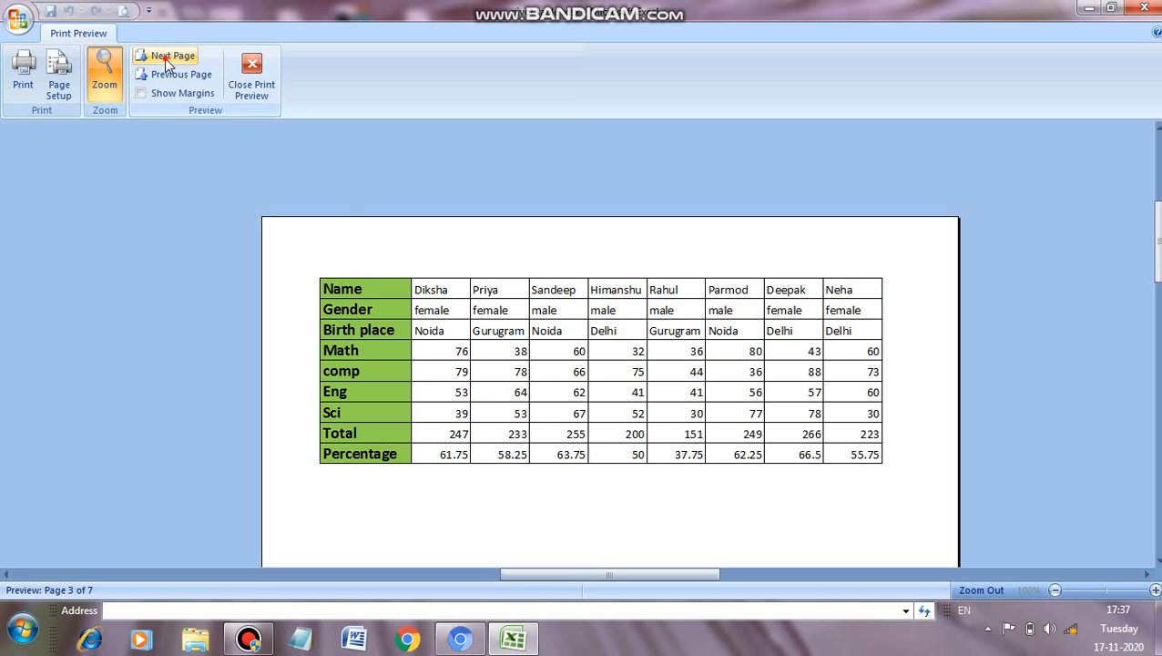
pyautogui.click(165, 60)
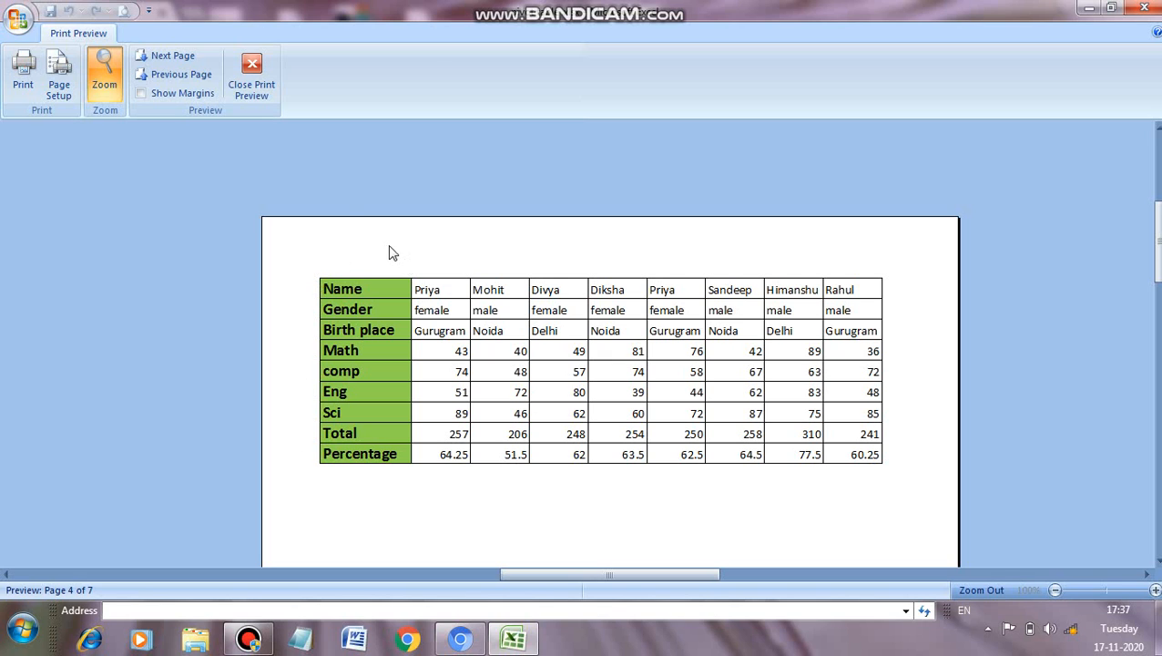
pyautogui.click(251, 75)
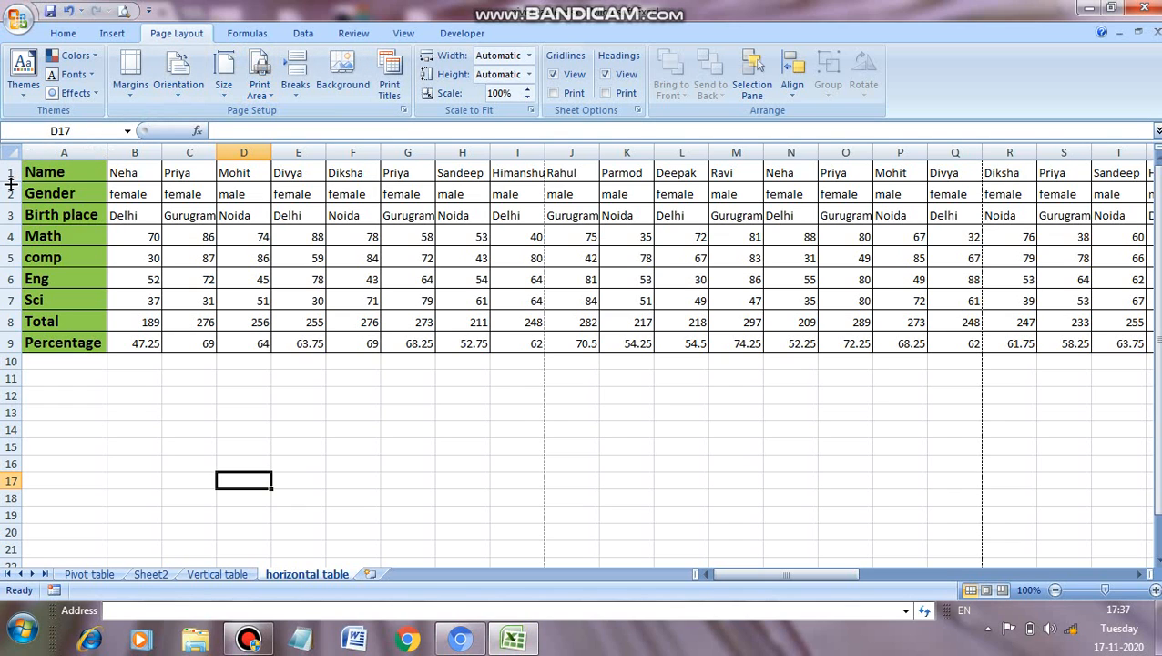
# Step: Enable printing of row and column headings for the horizontal table sheet
pyautogui.click(386, 91)
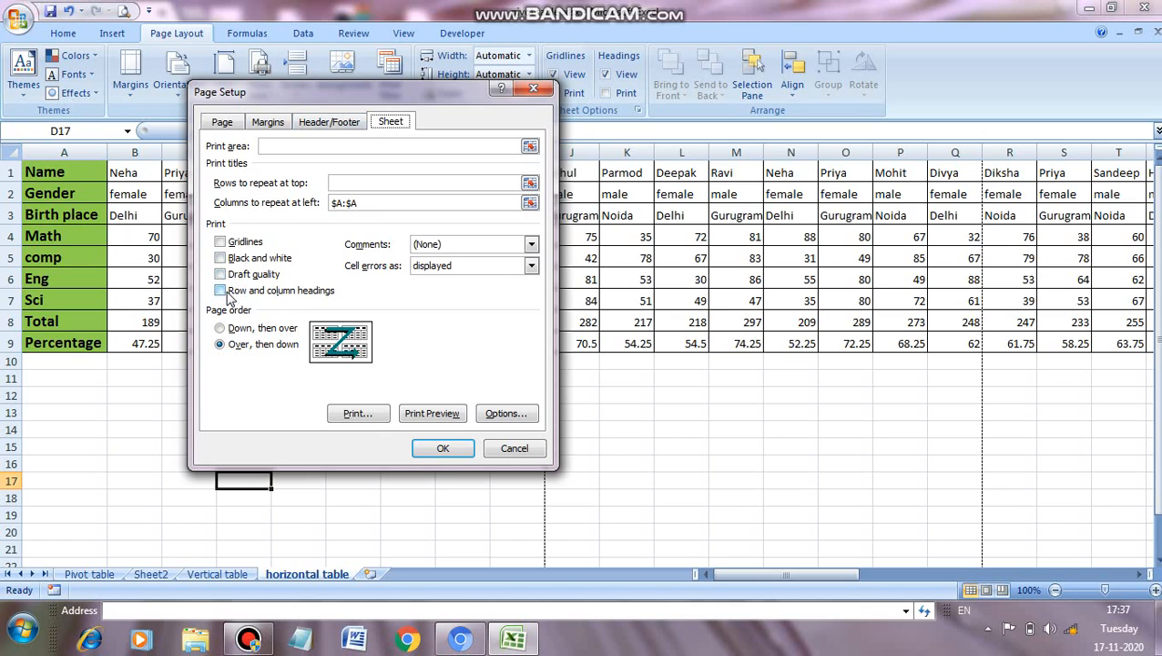
pyautogui.click(221, 291)
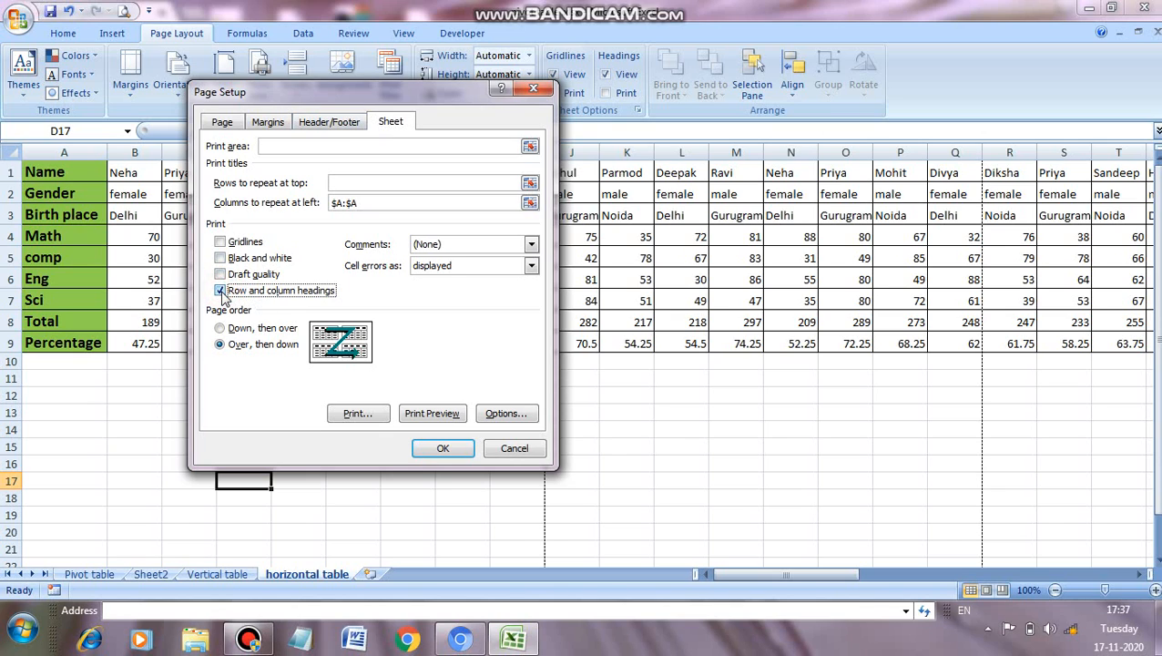
pyautogui.click(441, 449)
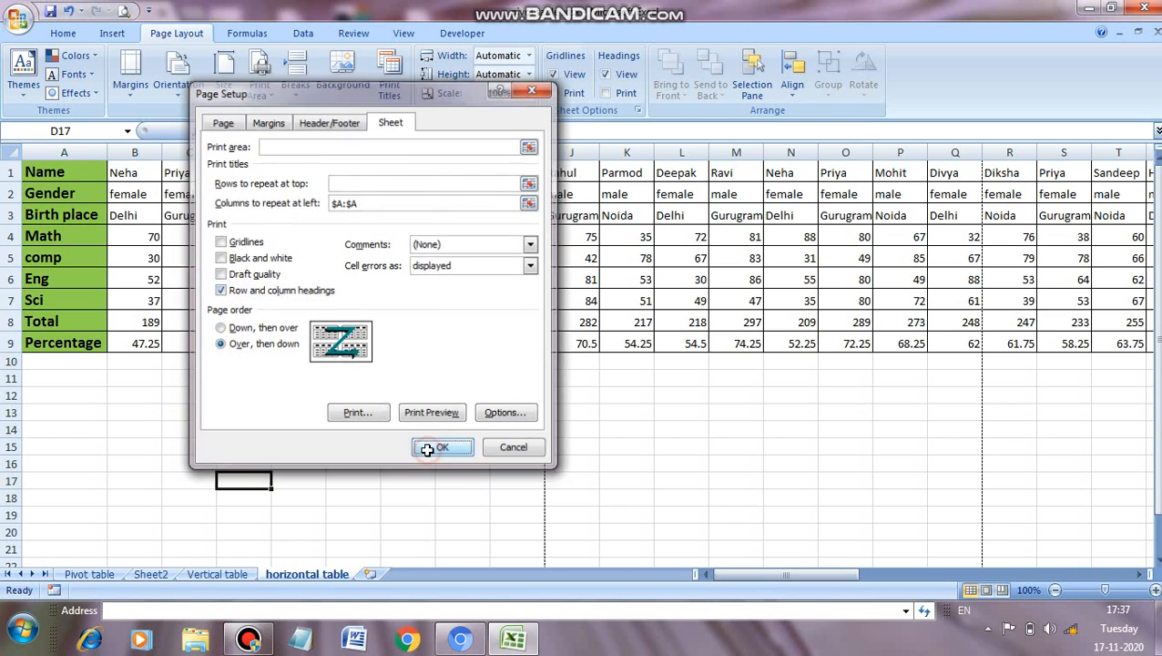
# Step: Check the row and column headings on the first two pages in print preview, and return to the worksheet
pyautogui.click(126, 11)
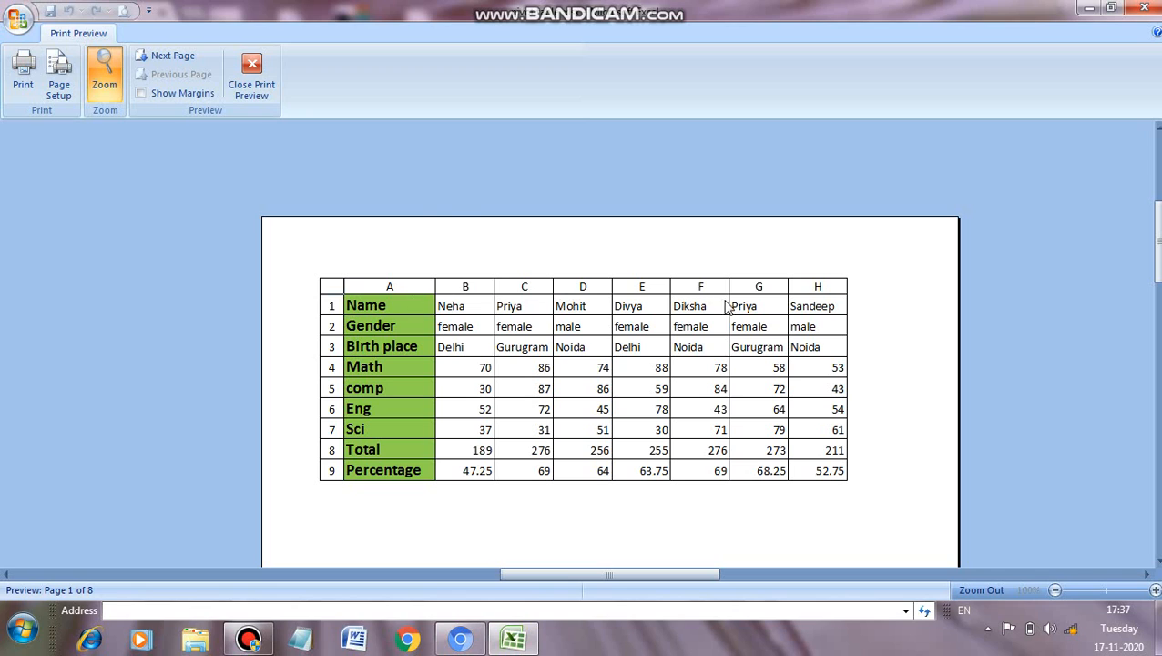
pyautogui.click(153, 55)
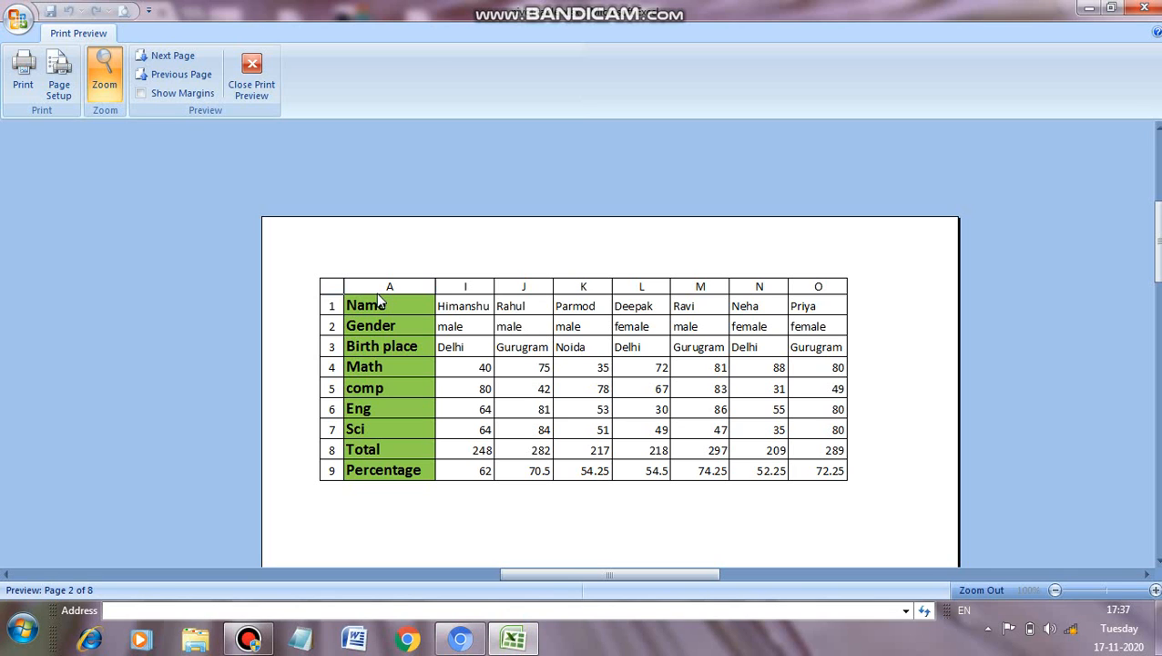
pyautogui.click(252, 68)
# Step: Enable black and white printing for the horizontal table sheet and check the result in print preview
pyautogui.click(389, 91)
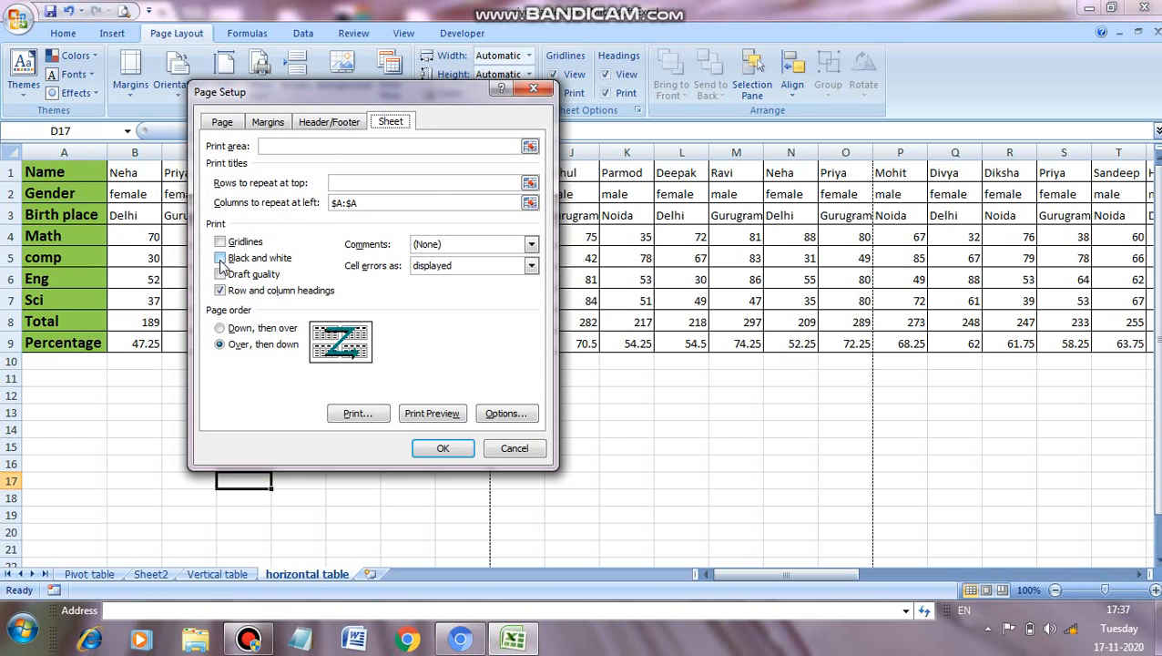
pyautogui.click(221, 258)
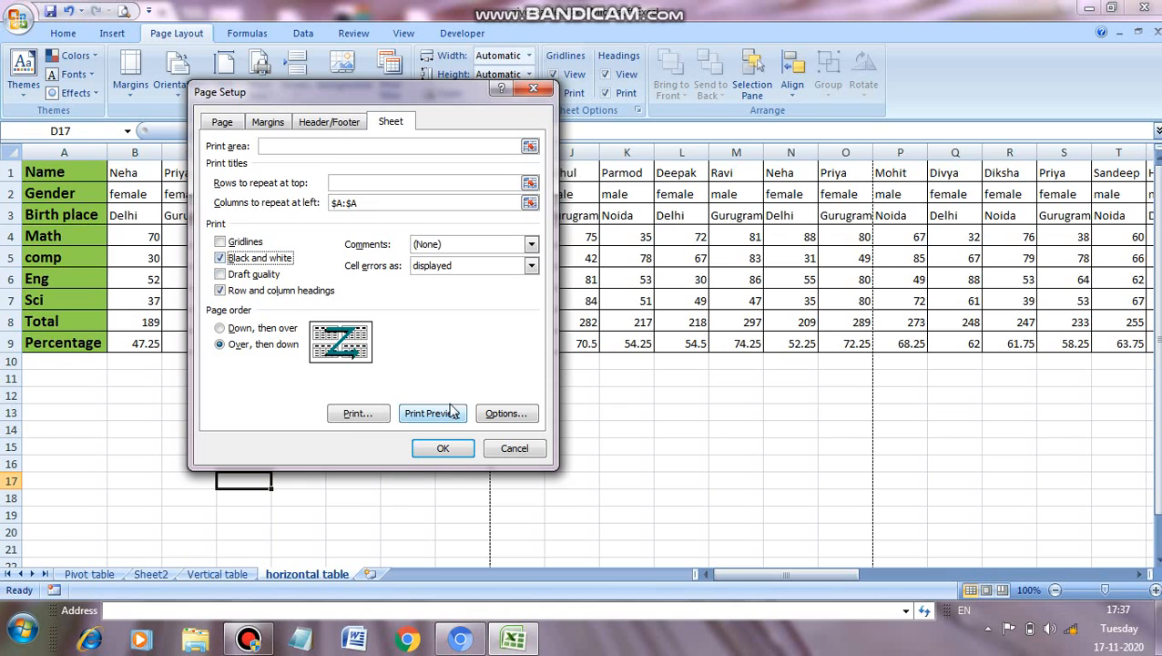
pyautogui.click(441, 448)
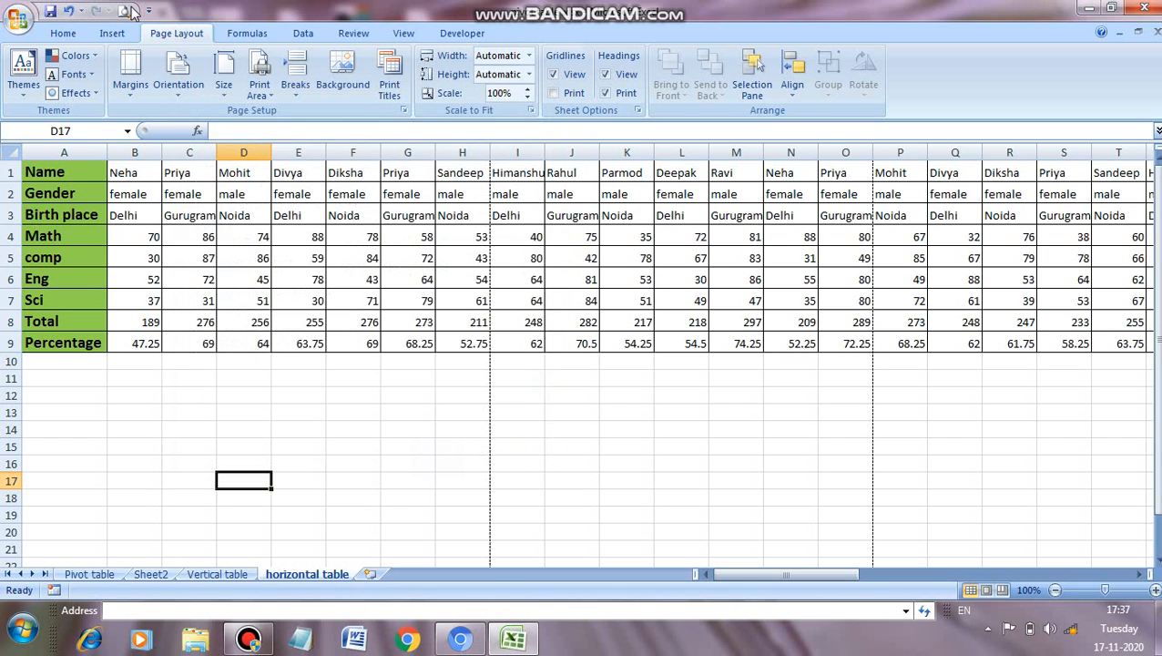
pyautogui.click(125, 11)
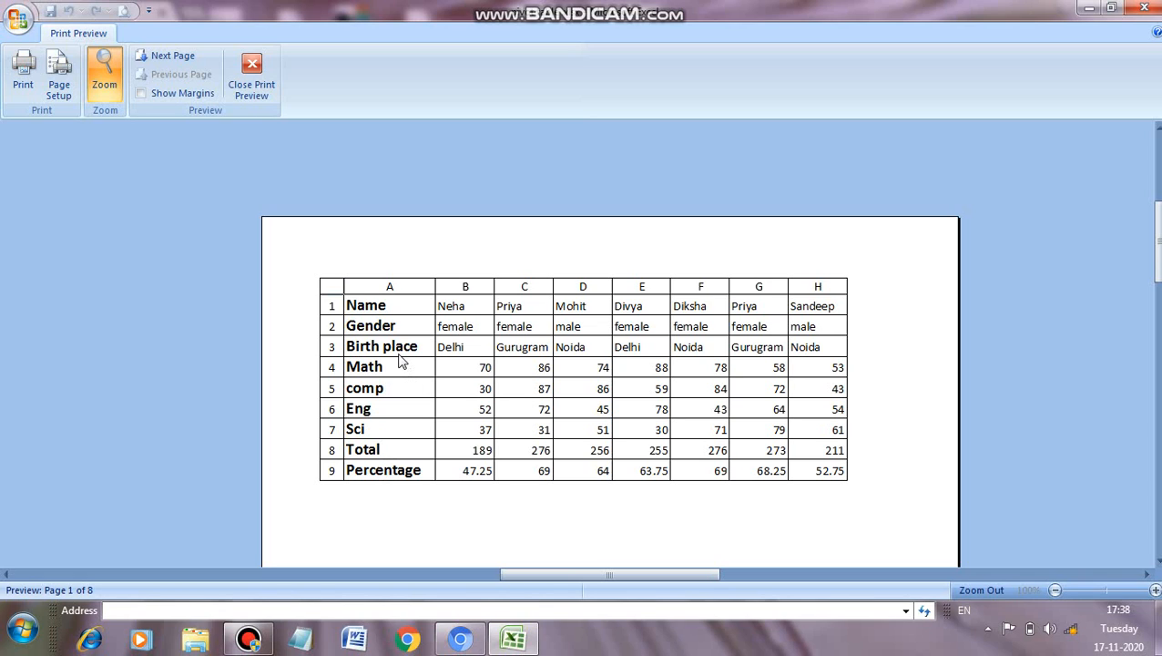
pyautogui.click(261, 78)
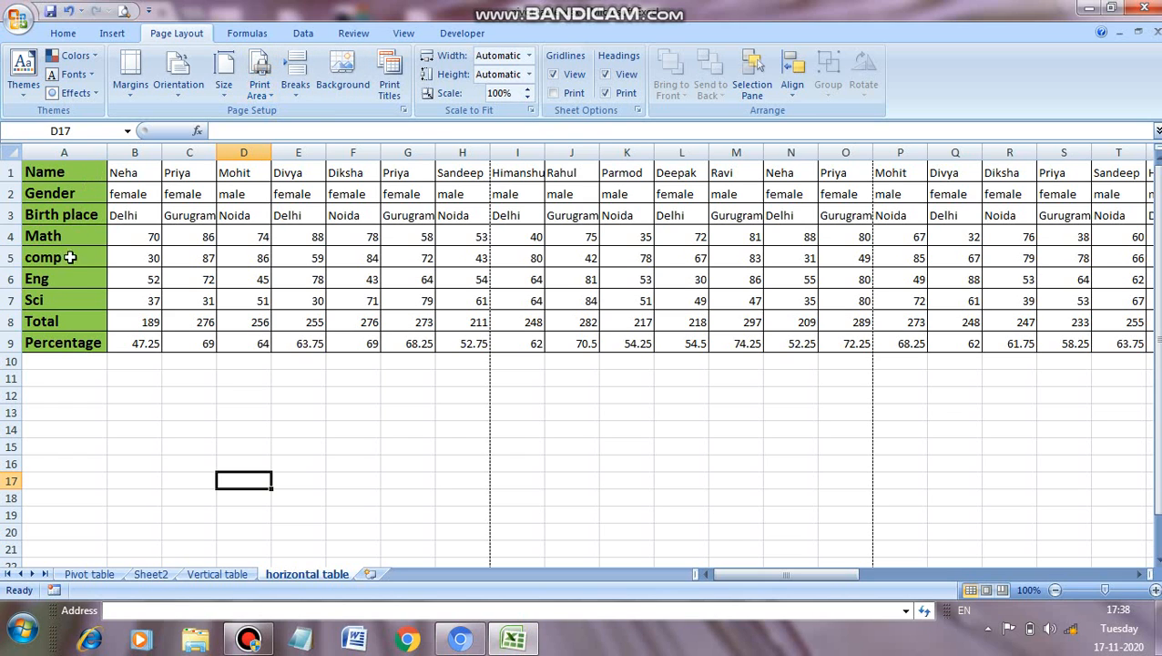
# Step: Enable gridline printing for the horizontal table sheet and check the first page in print preview
pyautogui.click(388, 80)
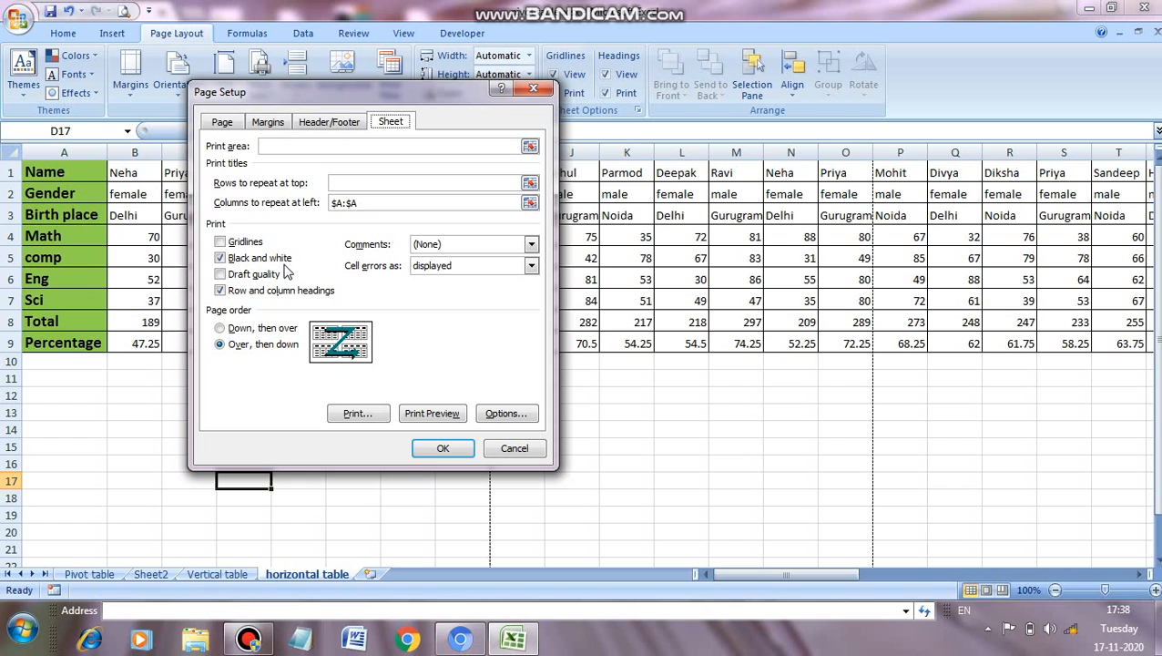
pyautogui.click(219, 241)
pyautogui.click(443, 448)
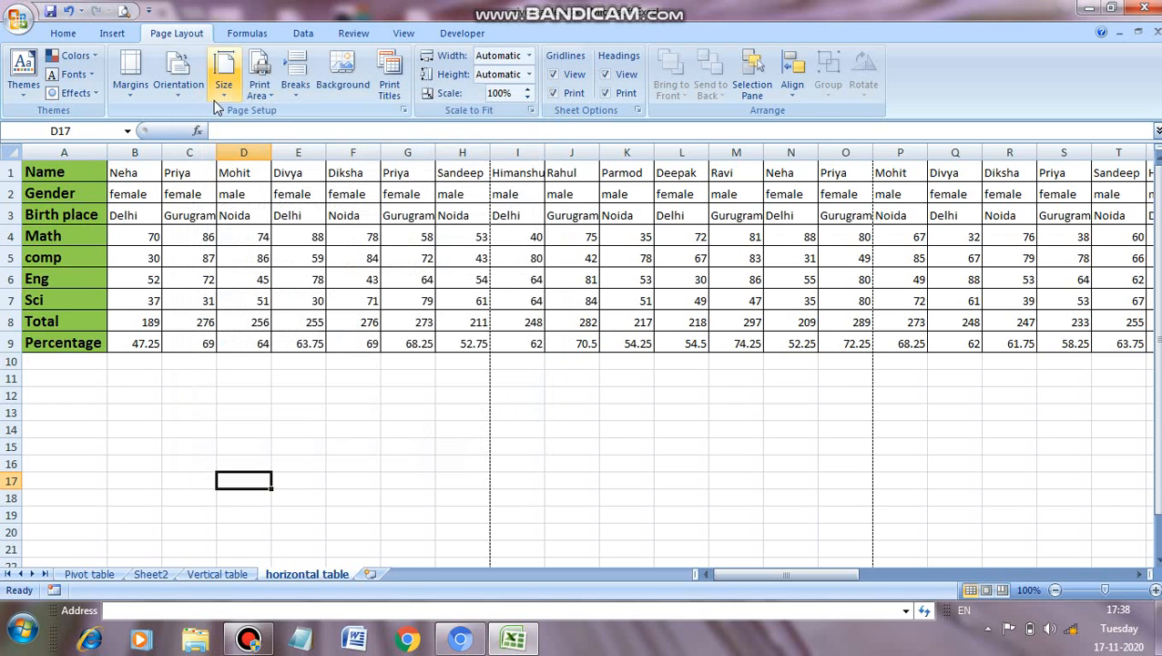
pyautogui.click(124, 12)
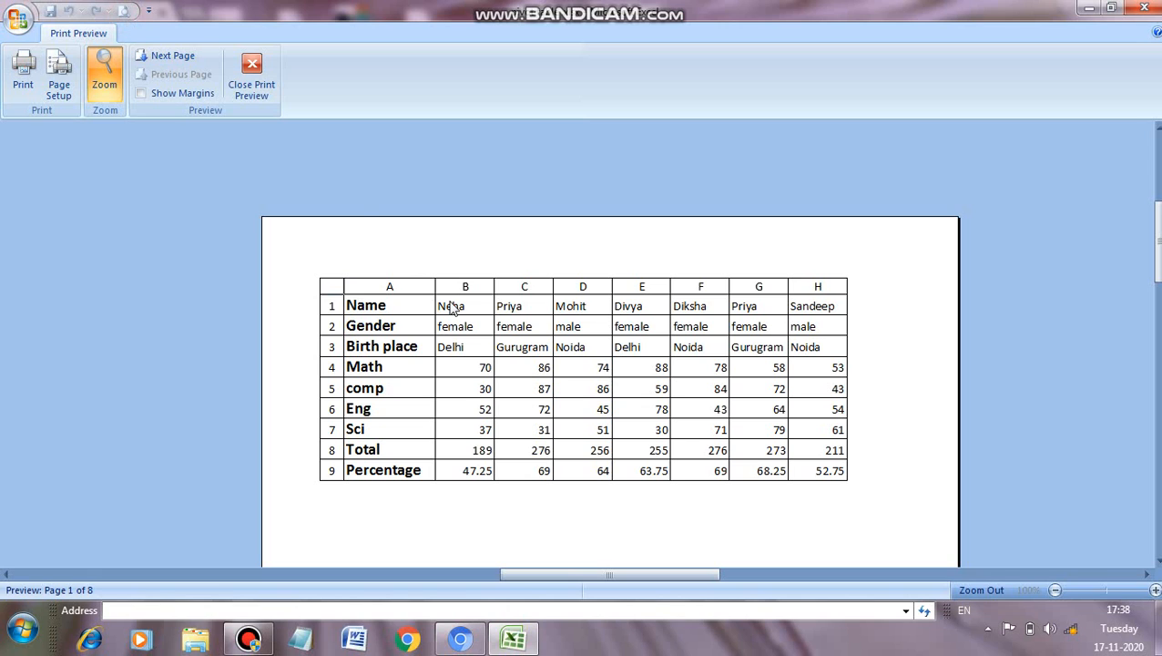
pyautogui.click(252, 74)
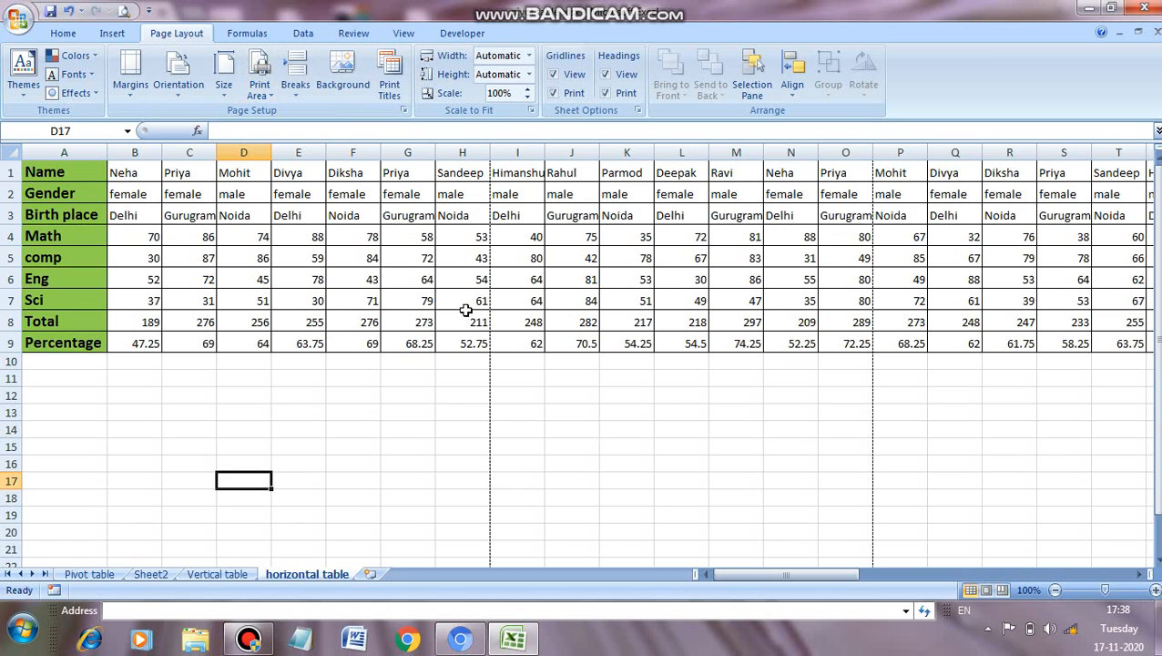
# Step: Add the preset header "Page 1" and the preset footer "Page 1 of ?" to the horizontal table sheet
pyautogui.click(391, 95)
pyautogui.click(318, 124)
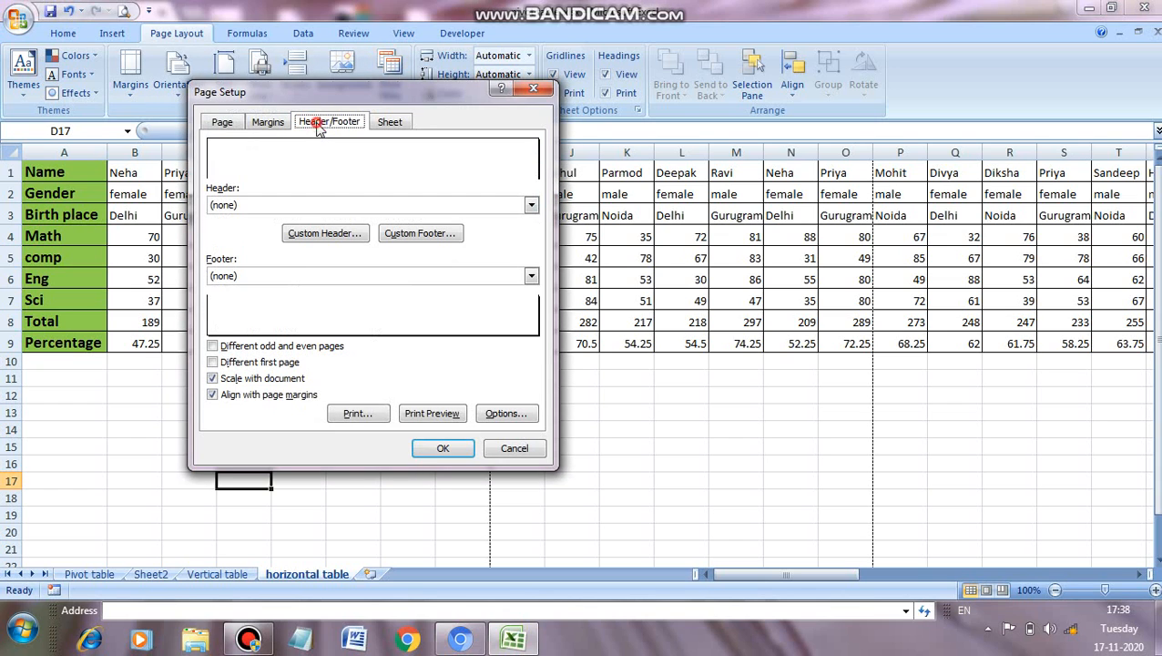
pyautogui.click(532, 205)
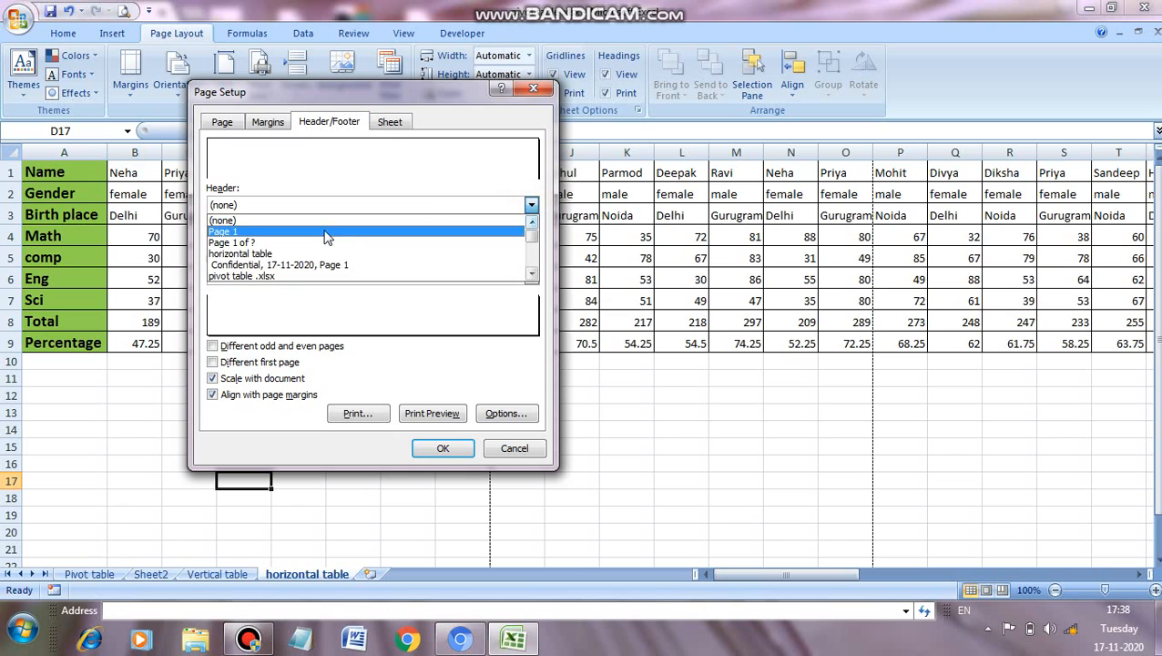
pyautogui.click(235, 232)
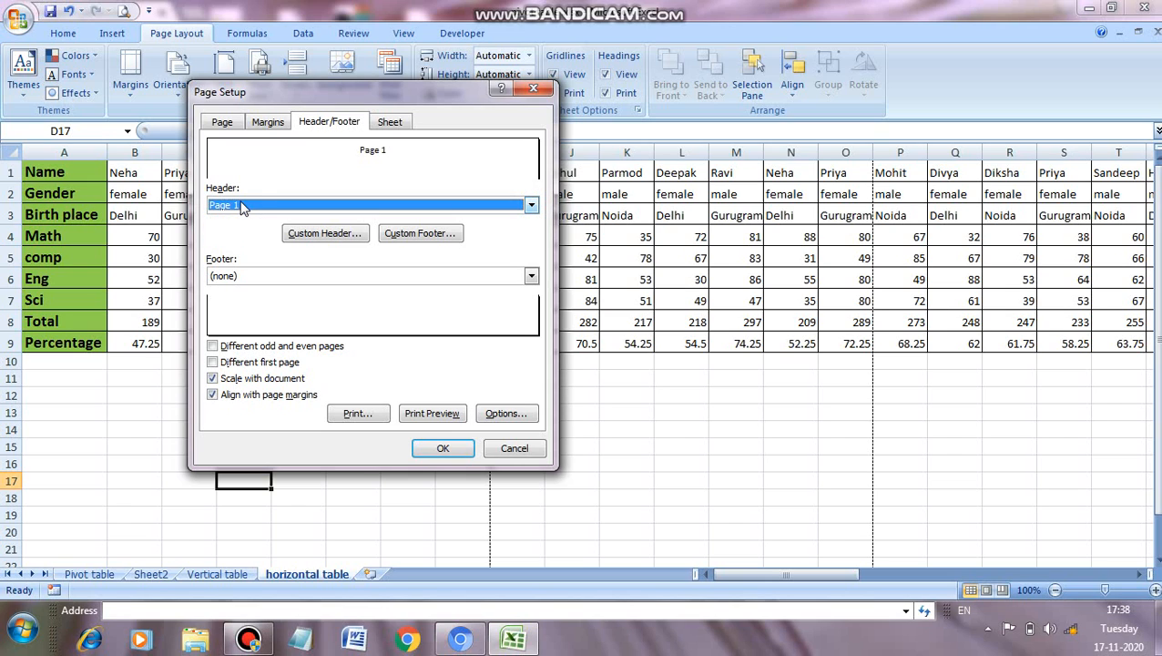
pyautogui.click(532, 277)
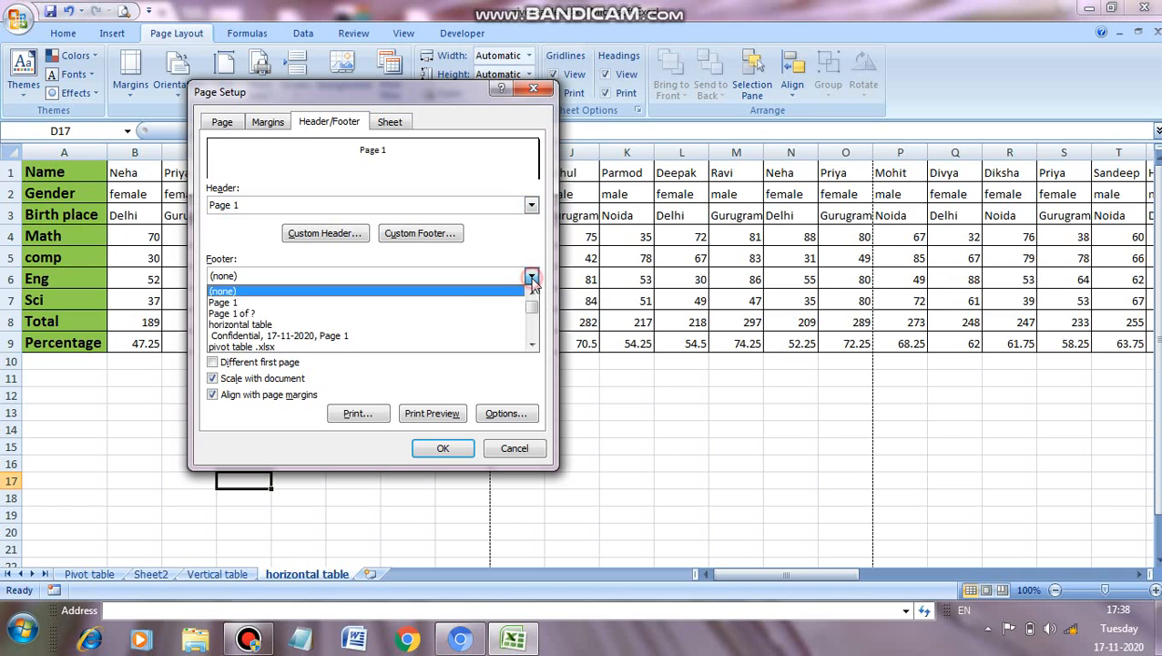
pyautogui.click(235, 313)
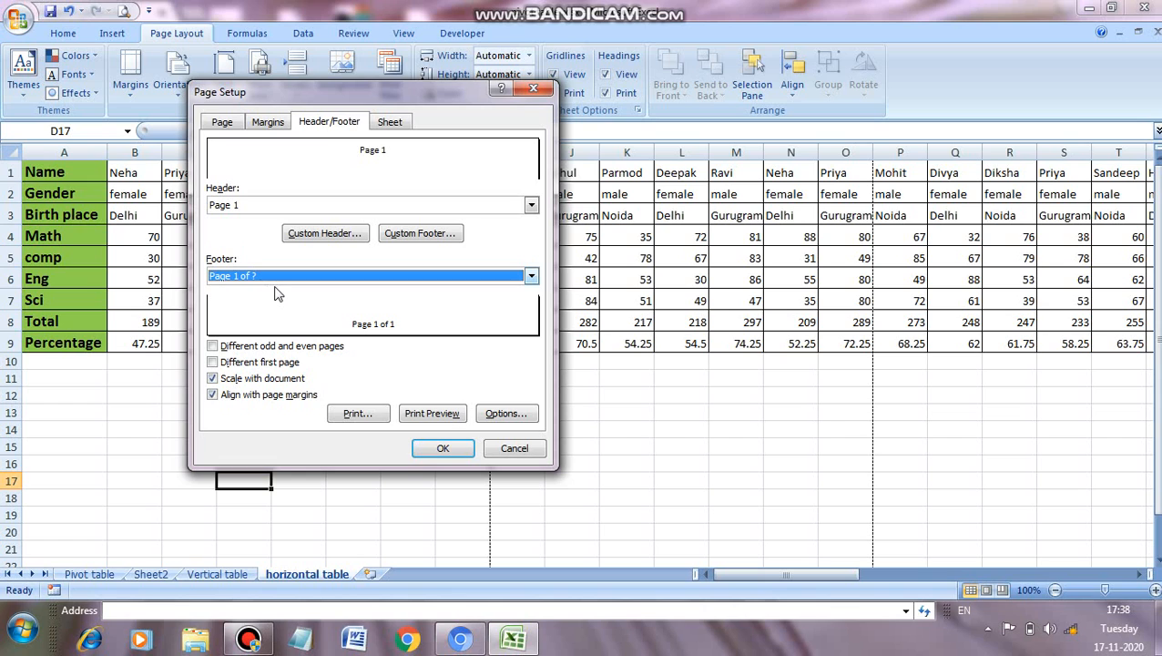
pyautogui.click(444, 448)
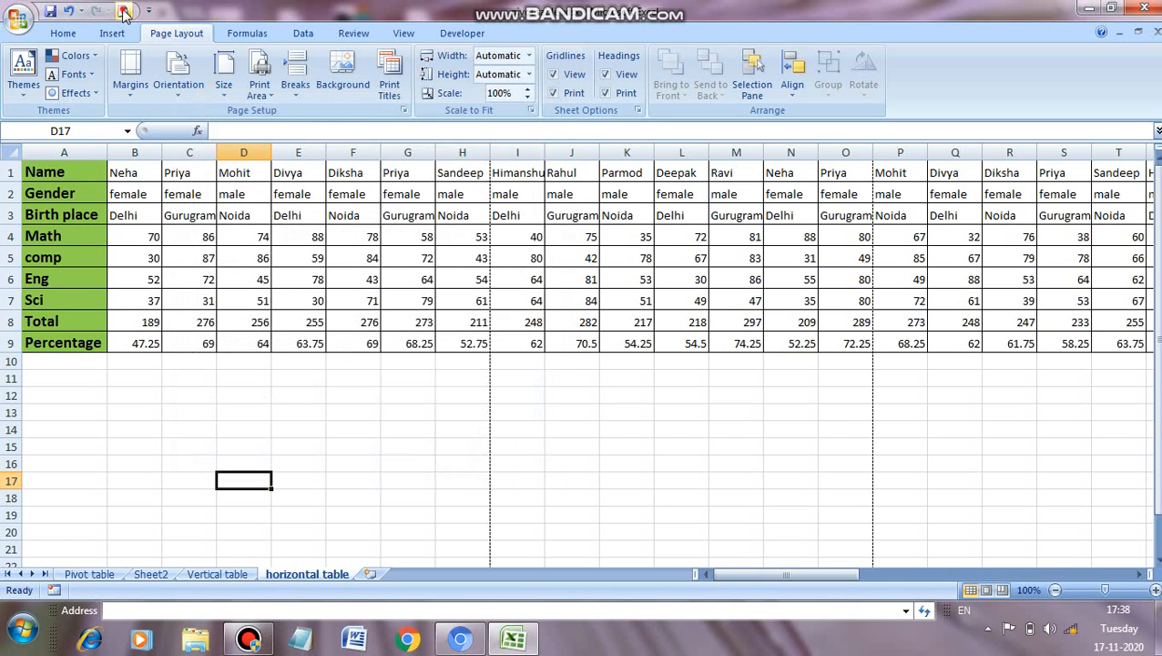
# Step: Check the header and footer on the first two pages in print preview, and return to the worksheet
pyautogui.click(125, 13)
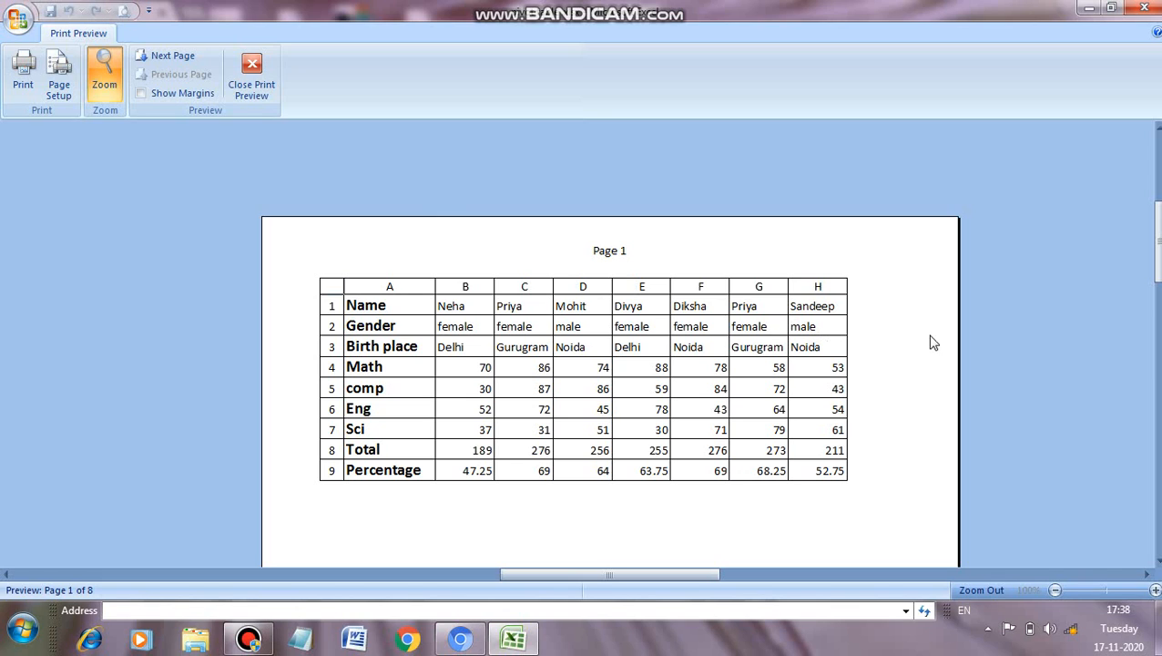
pyautogui.moveTo(1157, 241); pyautogui.dragTo(1157, 463)
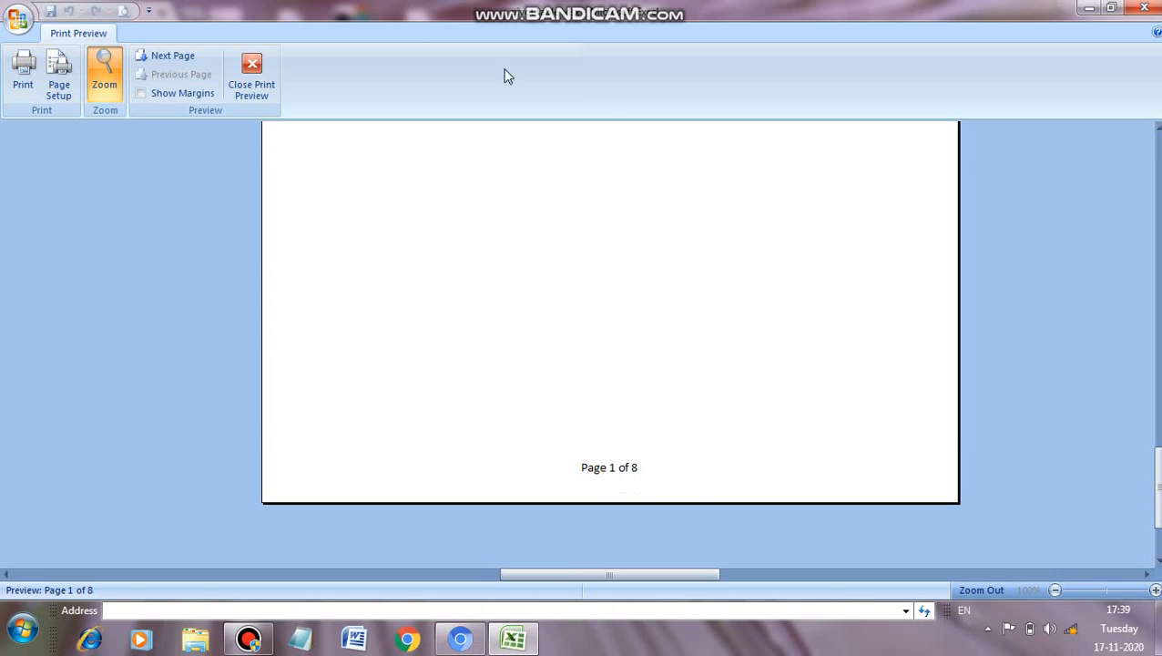
pyautogui.click(183, 55)
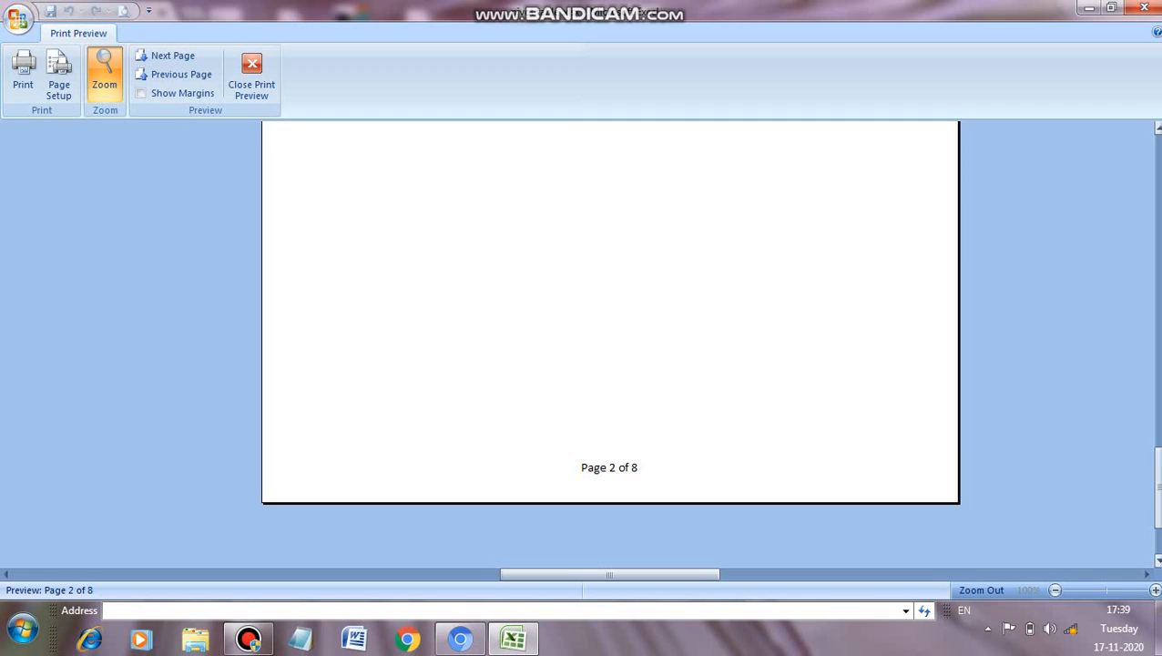
pyautogui.moveTo(1156, 508); pyautogui.dragTo(1112, 80)
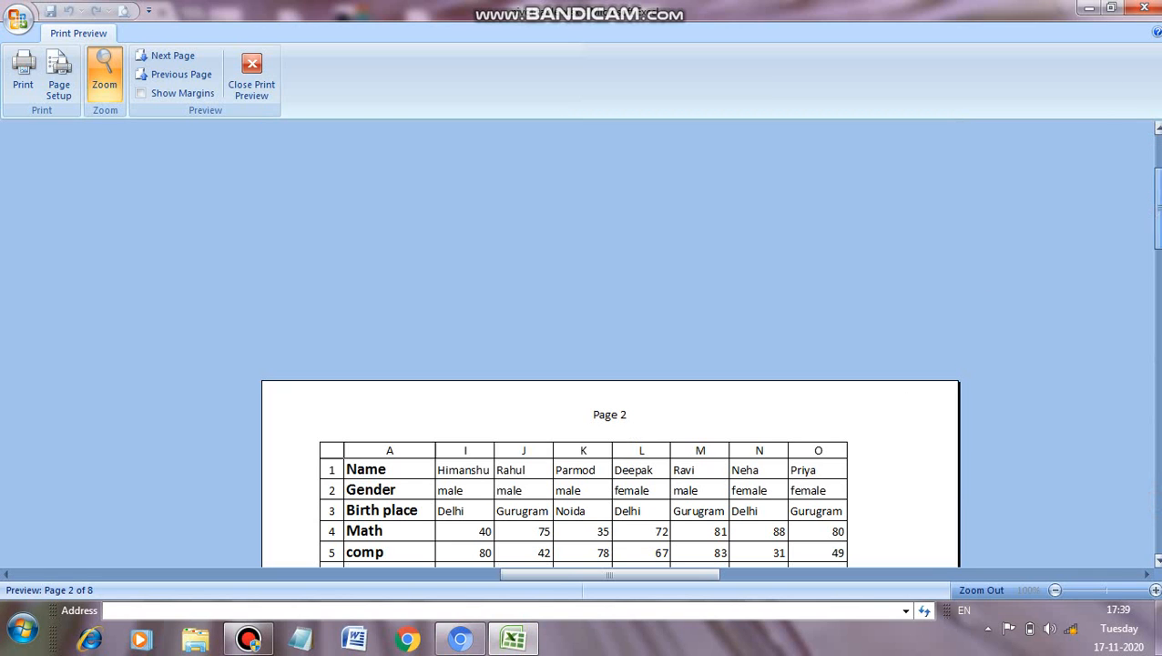
pyautogui.moveTo(1157, 184); pyautogui.dragTo(1158, 290)
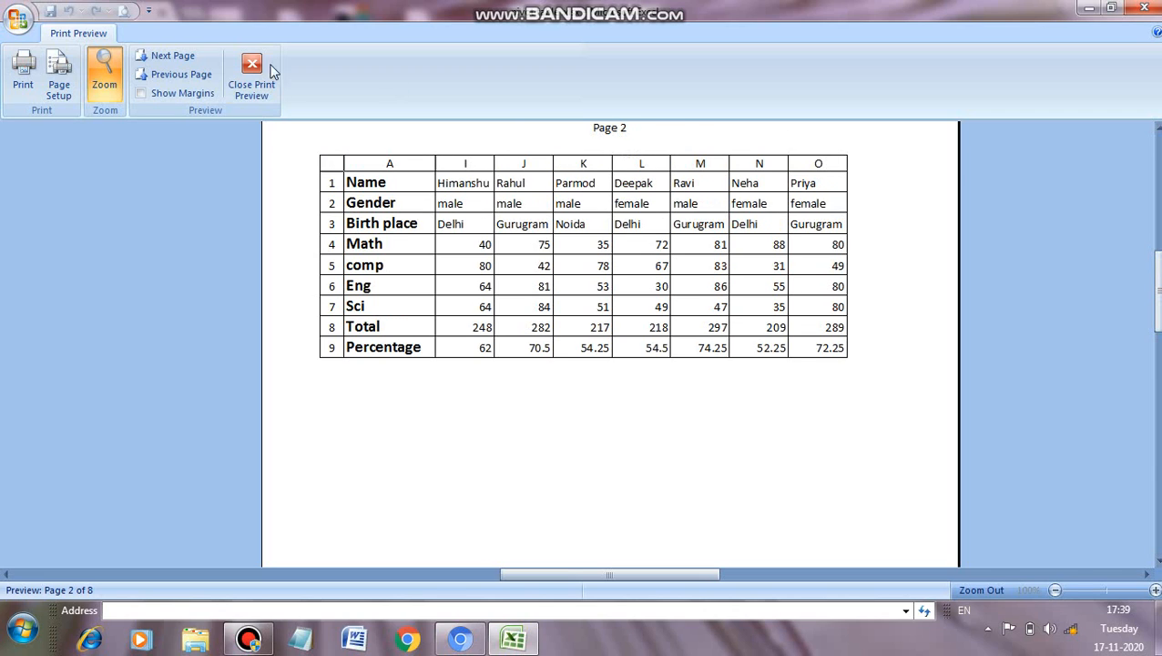
pyautogui.click(251, 72)
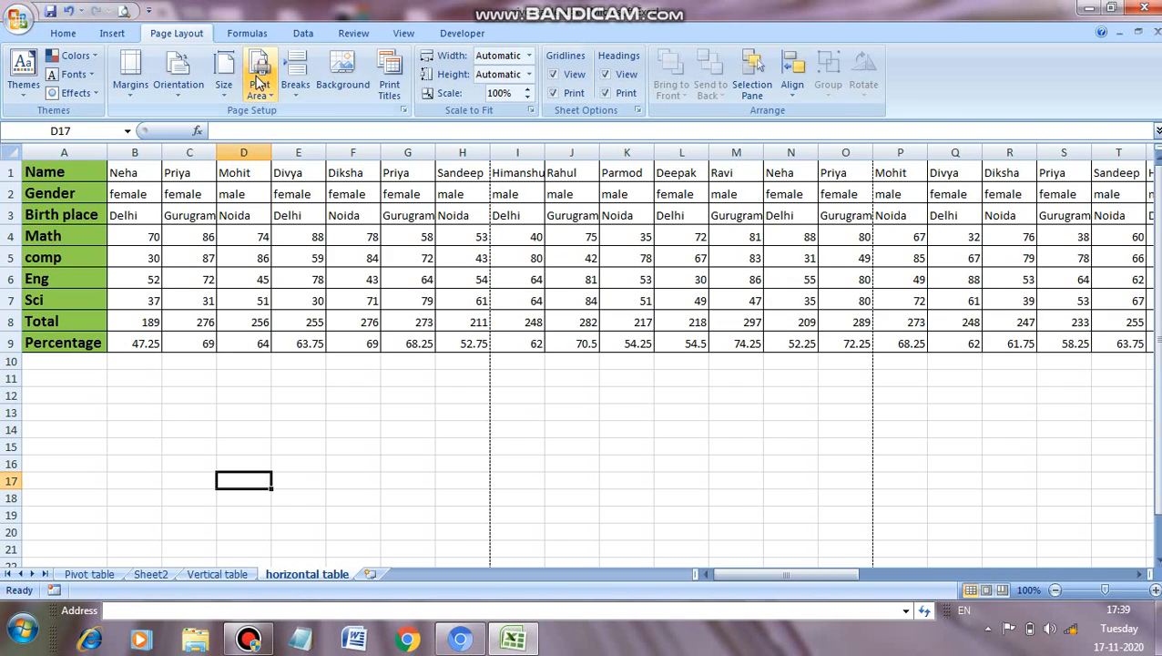
# Step: Review the Page, Margins, Header/Footer and Sheet settings in Page Setup, and close it without changes
pyautogui.click(389, 91)
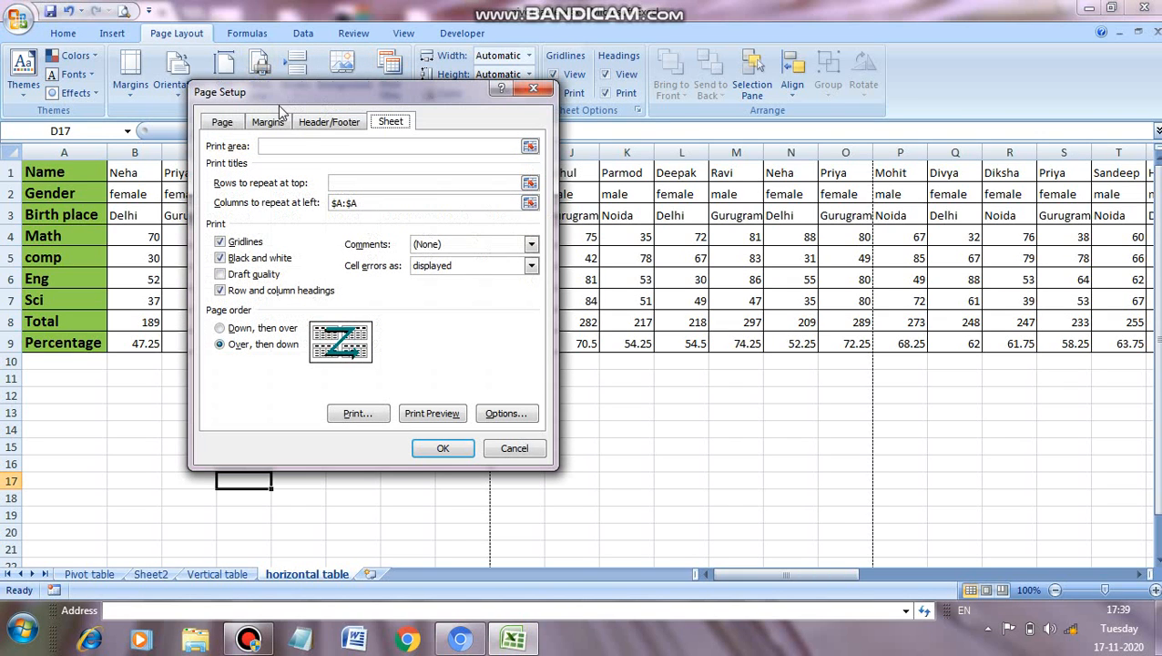
pyautogui.click(224, 124)
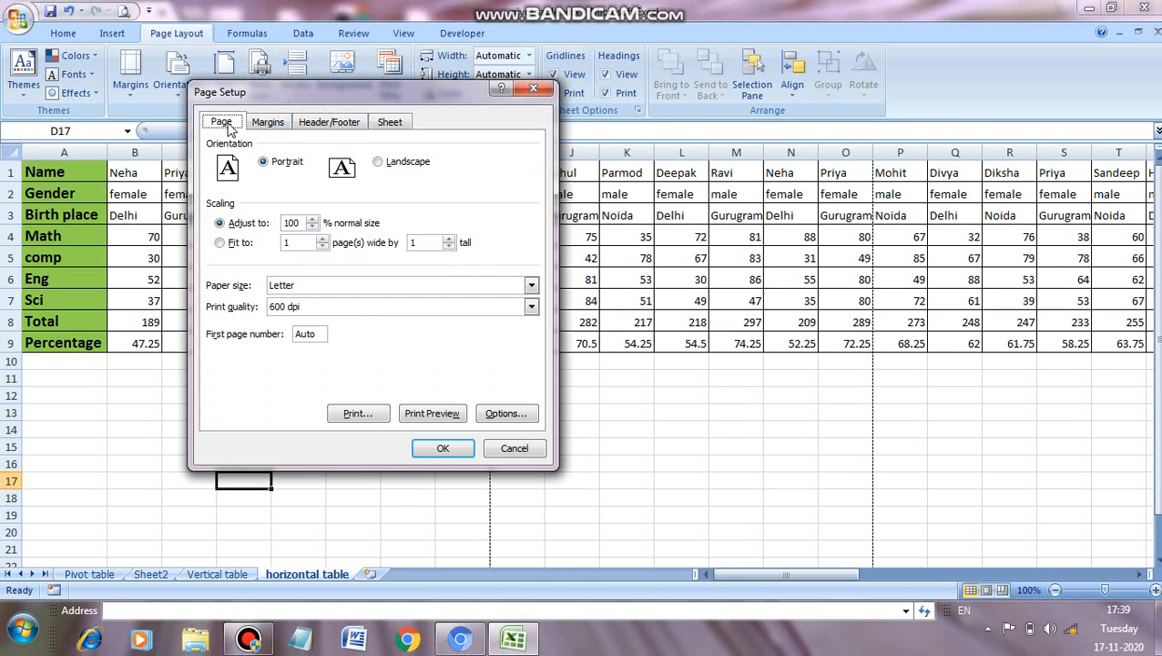
pyautogui.click(267, 124)
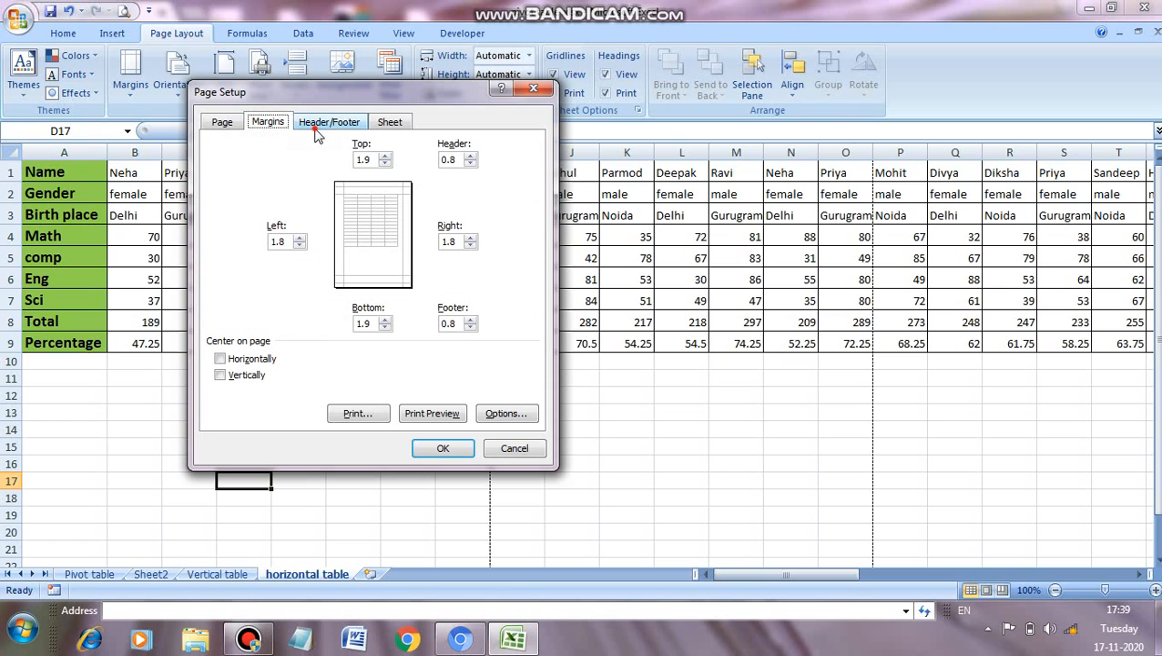
pyautogui.click(315, 131)
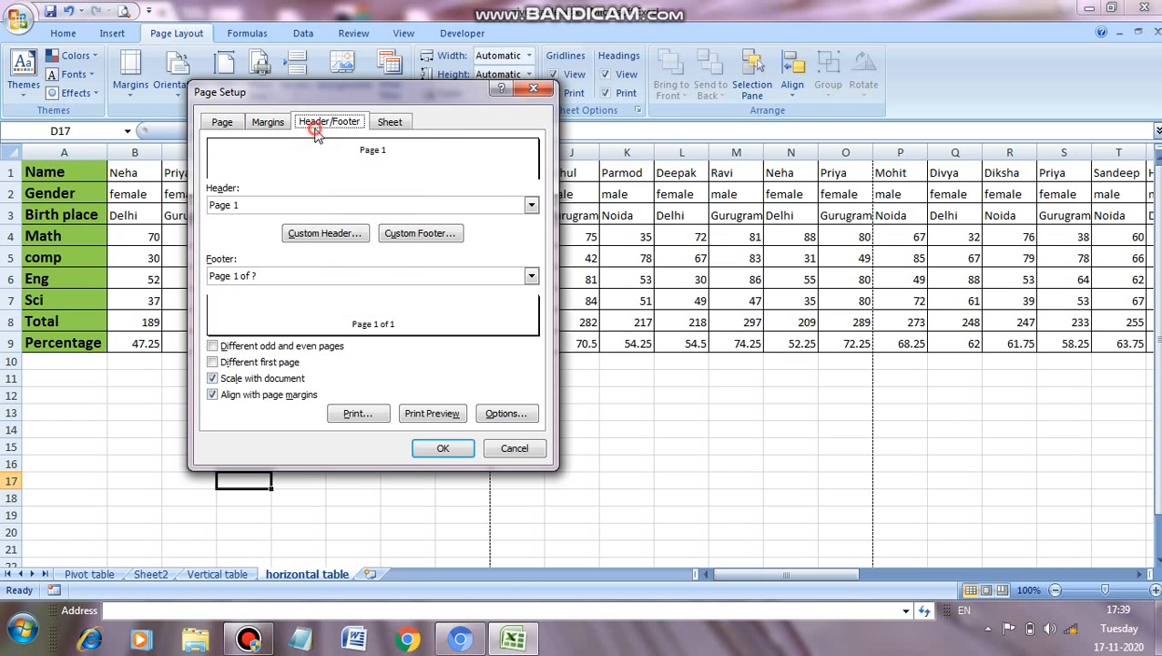
pyautogui.click(404, 128)
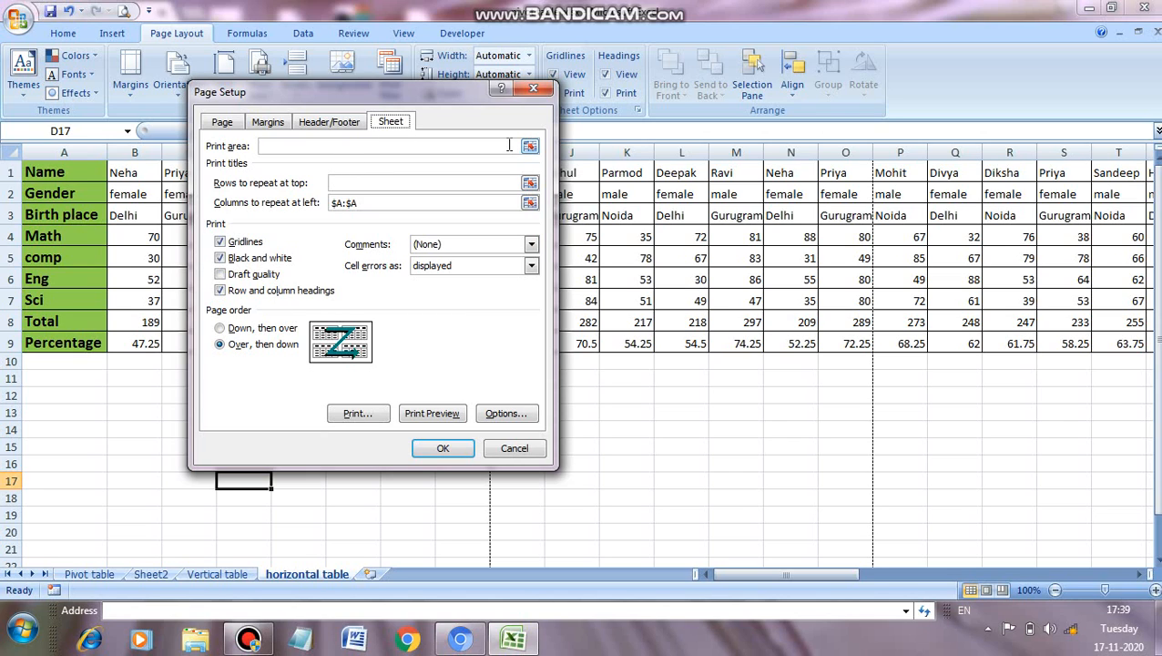
pyautogui.click(535, 91)
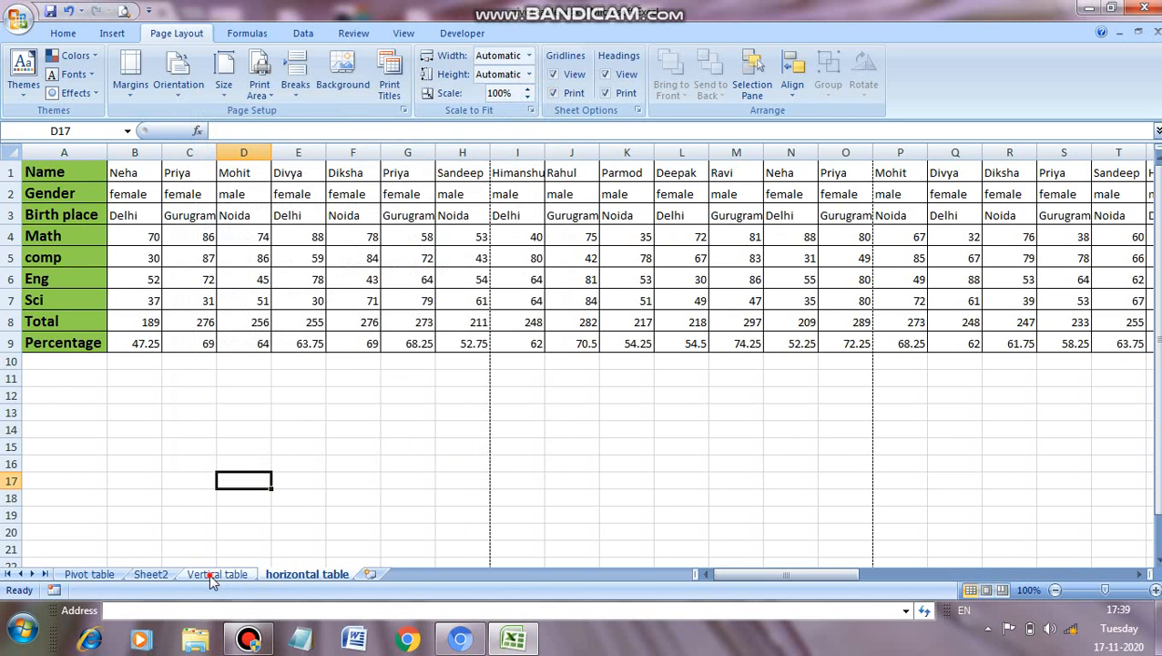
# Step: Preview the Vertical table sheet through its last page to check the repeated header row, and close the preview
pyautogui.click(211, 575)
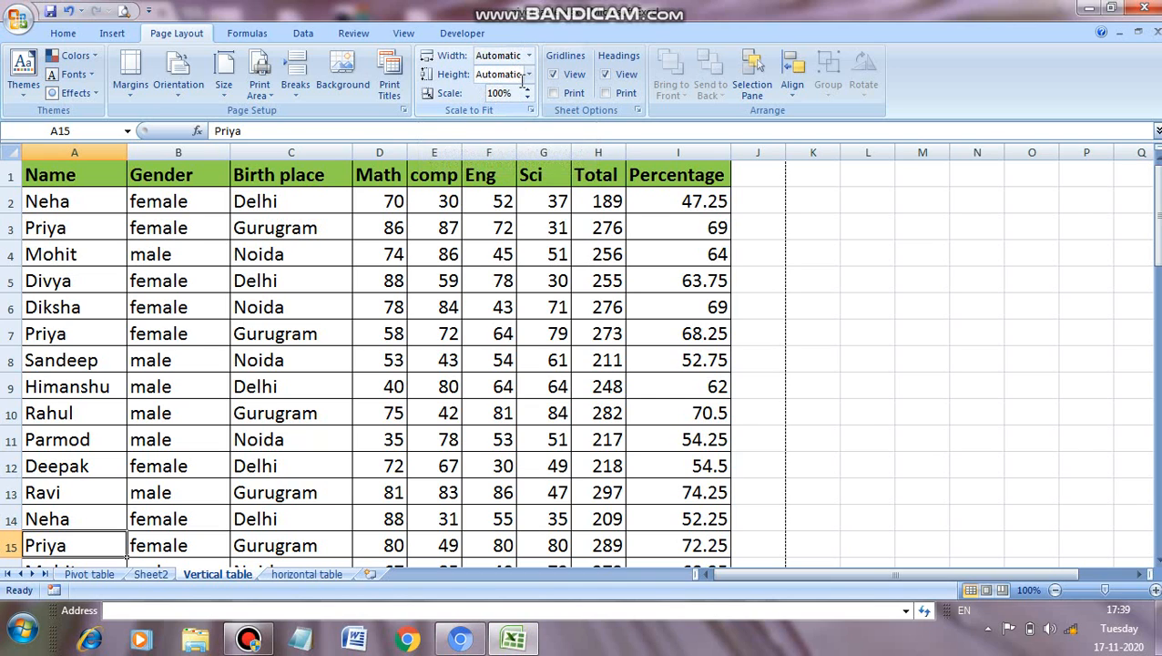
pyautogui.click(123, 11)
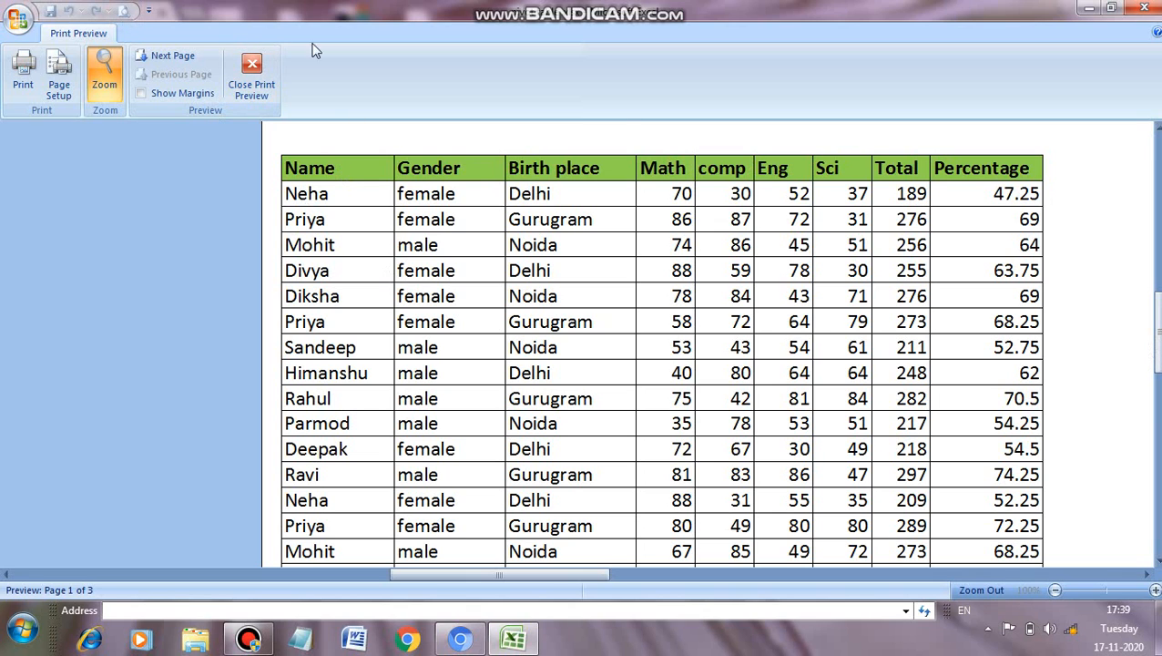
pyautogui.click(175, 57)
pyautogui.click(177, 57)
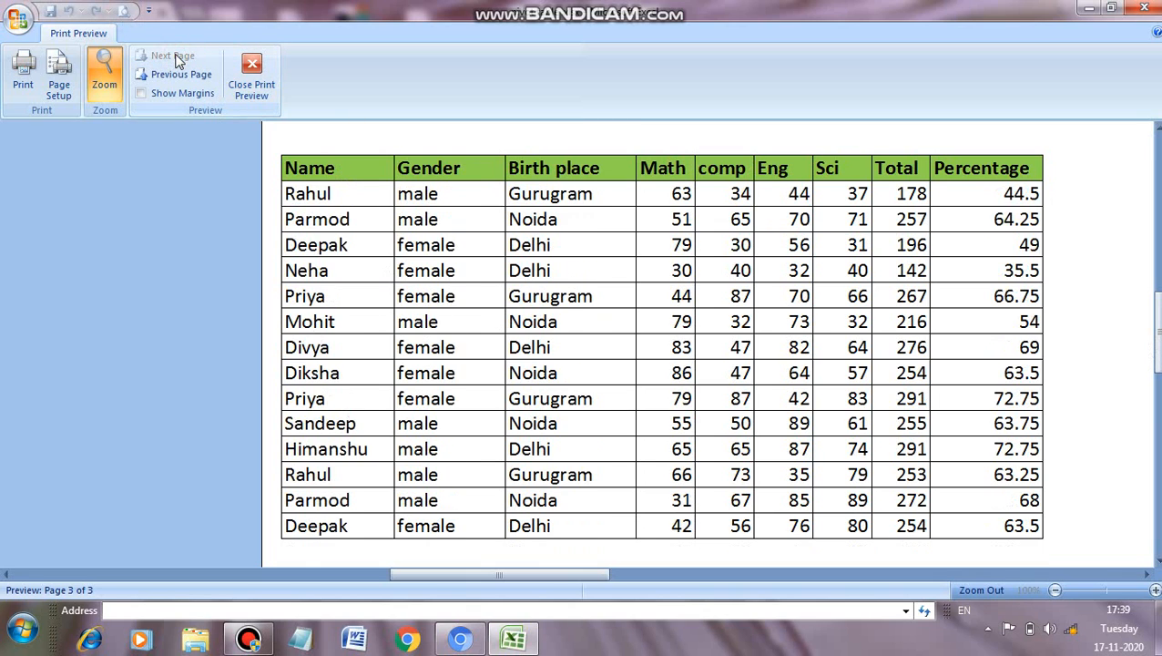
pyautogui.click(251, 73)
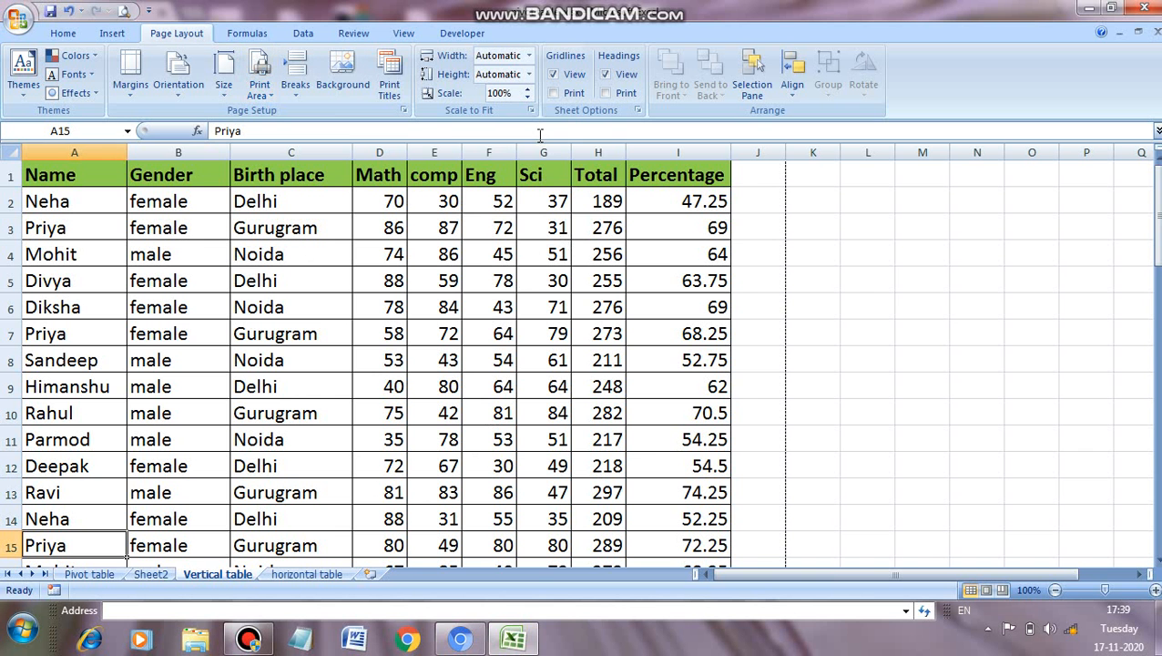
# Step: Scale the Vertical table sheet's print height to 1 page and view the whole page in print preview
pyautogui.click(528, 78)
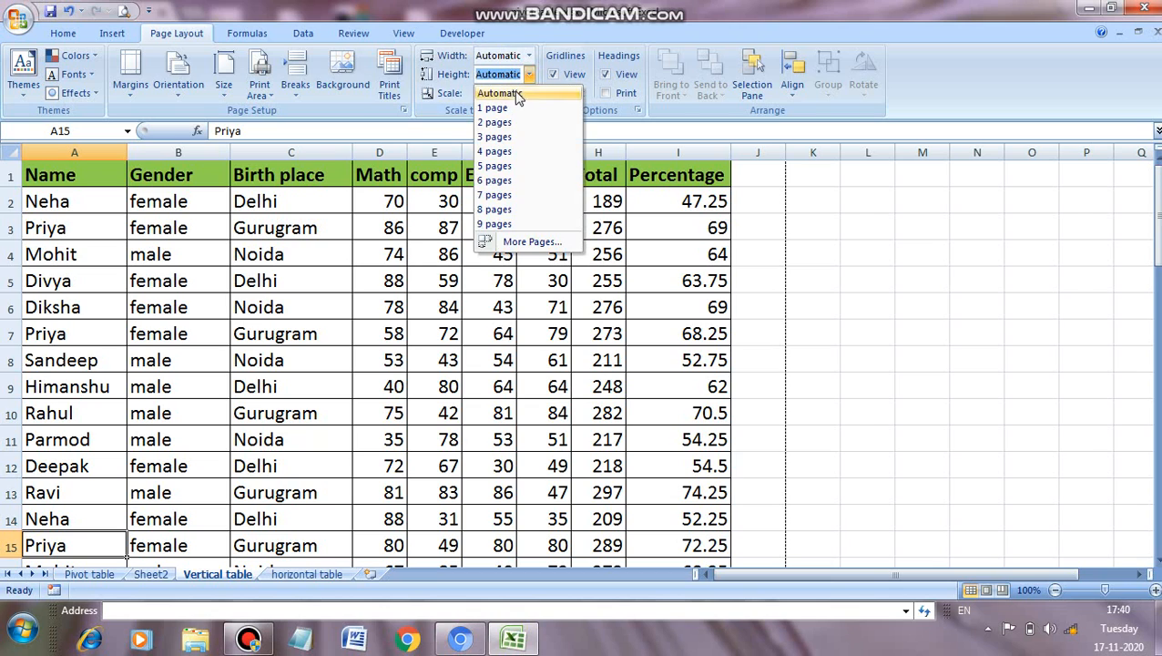
pyautogui.click(503, 109)
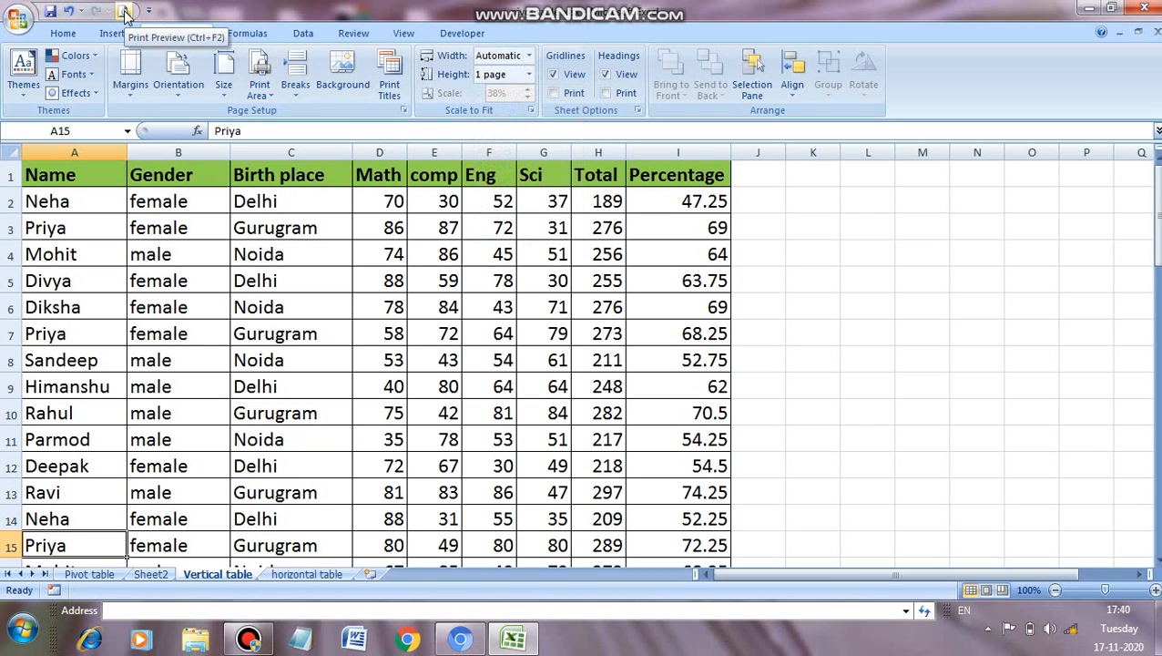
pyautogui.click(124, 12)
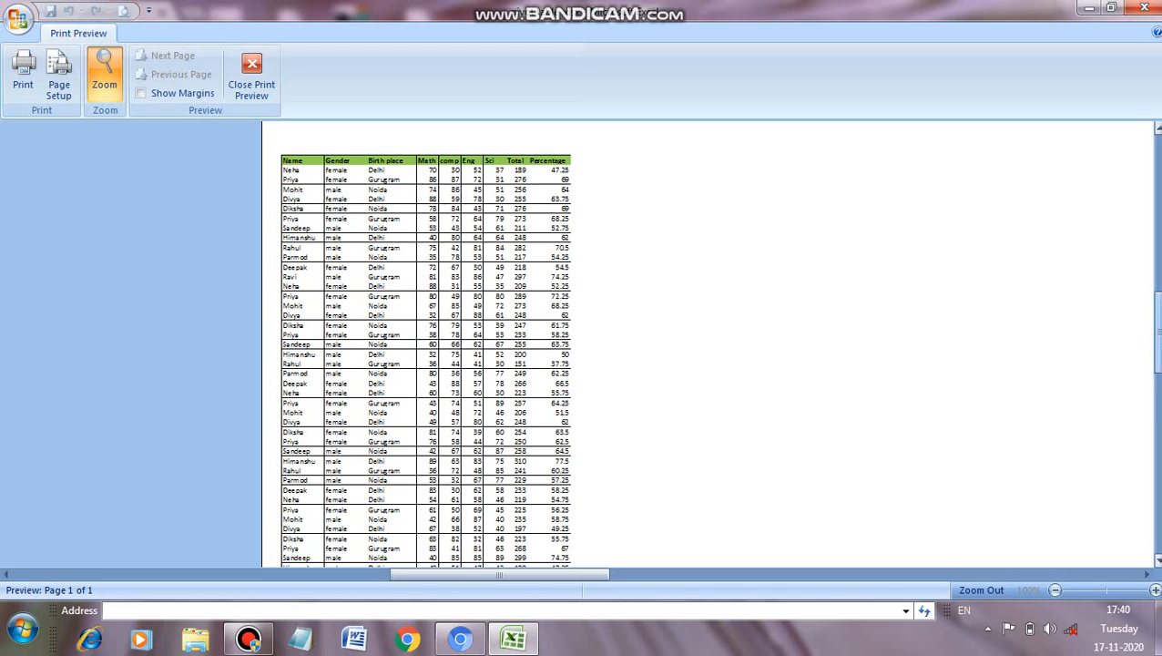
pyautogui.moveTo(1157, 338); pyautogui.dragTo(1157, 373)
pyautogui.click(401, 337)
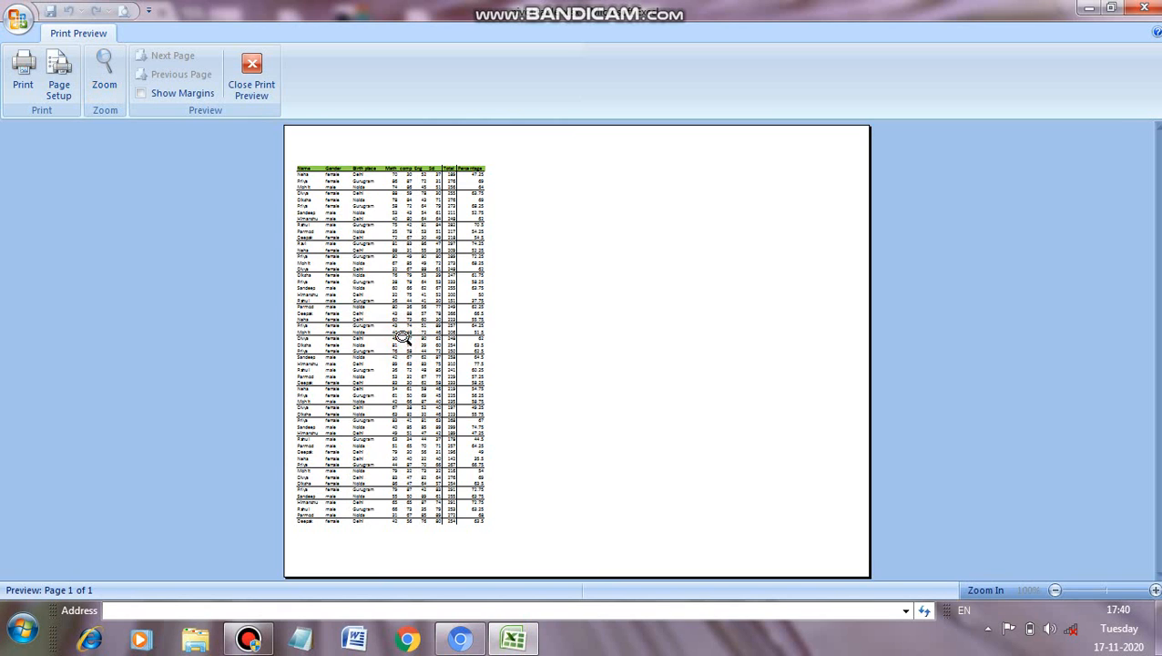
# Step: Zoom in on the Vertical table page in print preview to inspect the rows, and close the preview
pyautogui.click(401, 337)
pyautogui.click(400, 337)
pyautogui.click(440, 390)
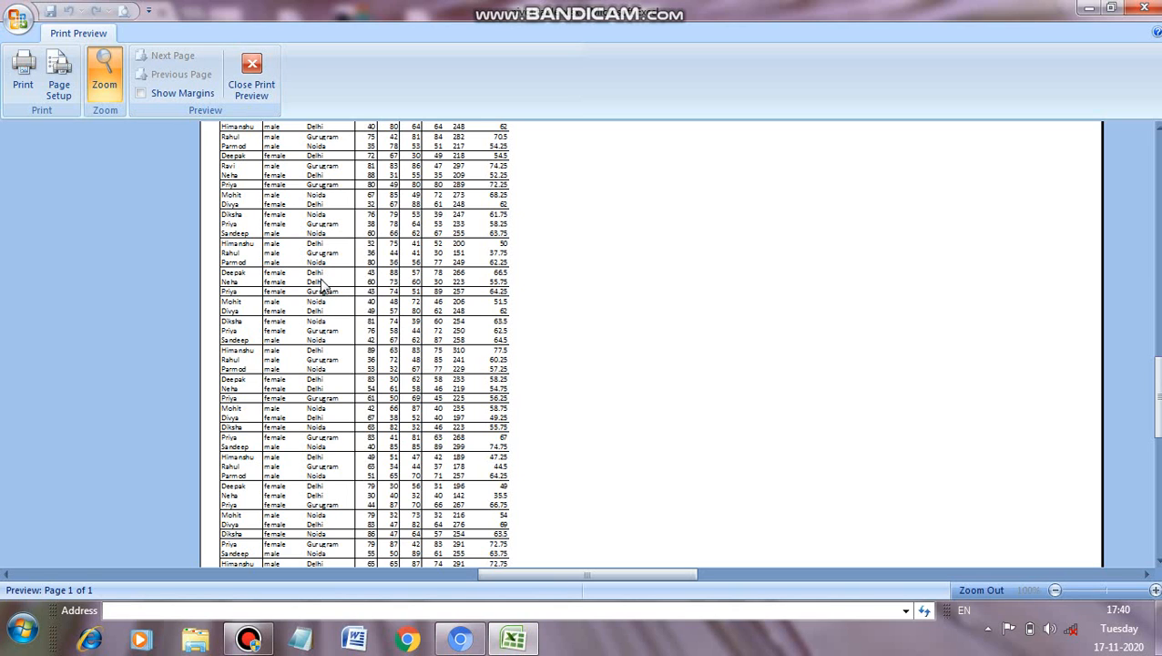
pyautogui.click(251, 82)
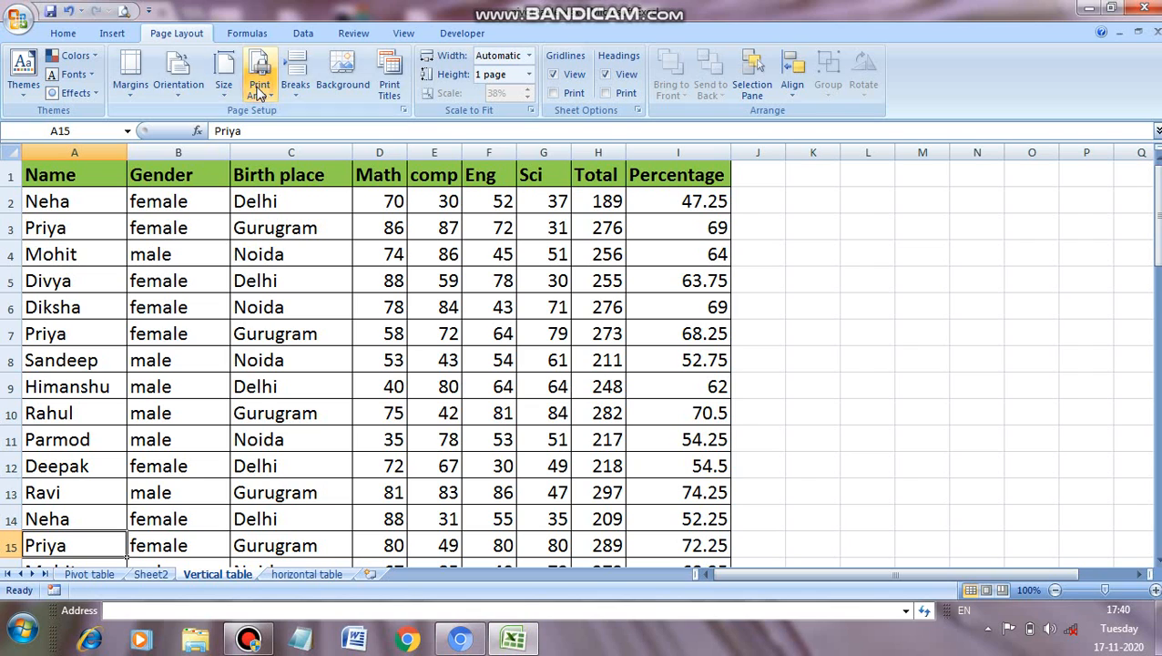
# Step: Scale the horizontal table sheet's print width to 1 page
pyautogui.click(306, 574)
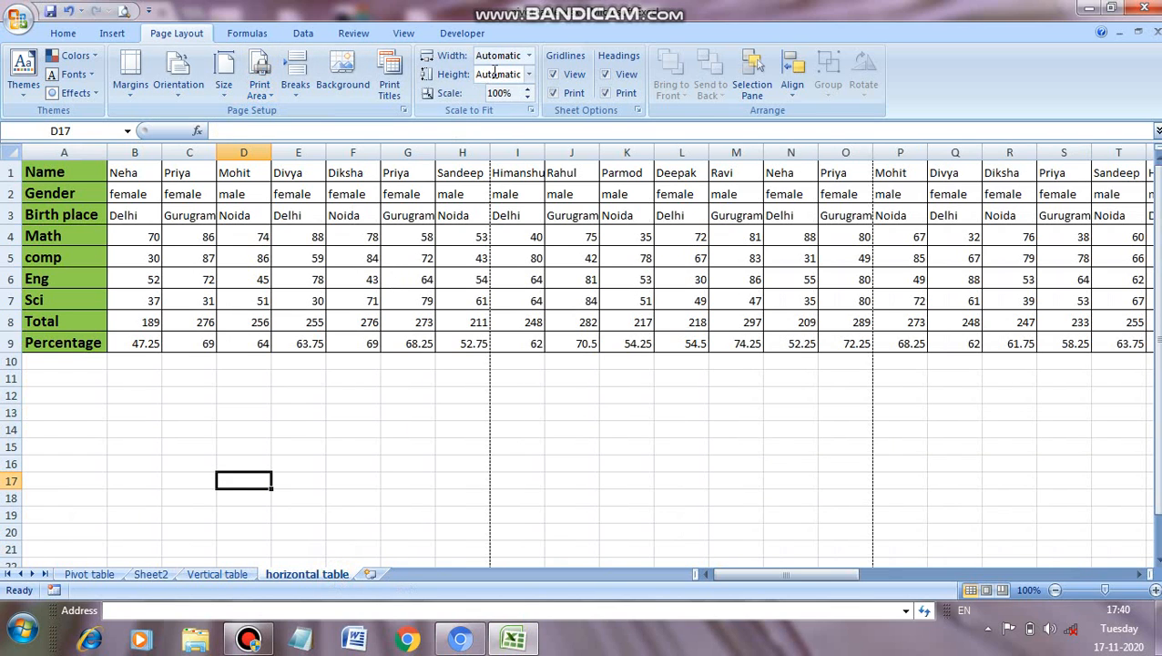
pyautogui.click(528, 56)
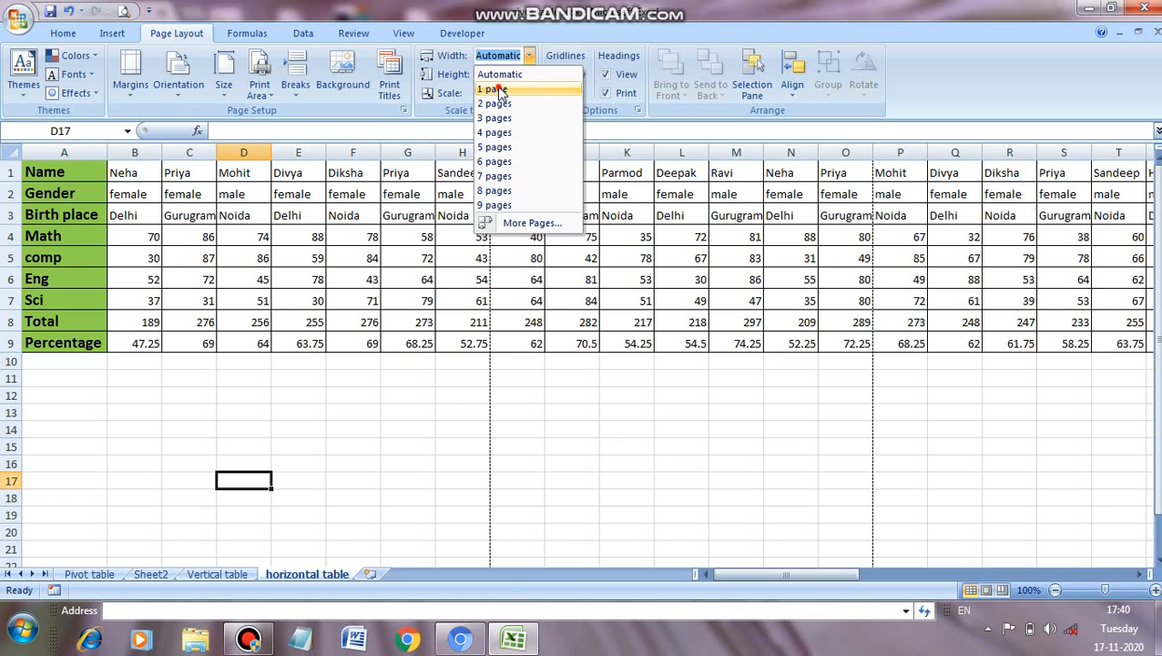
pyautogui.click(499, 90)
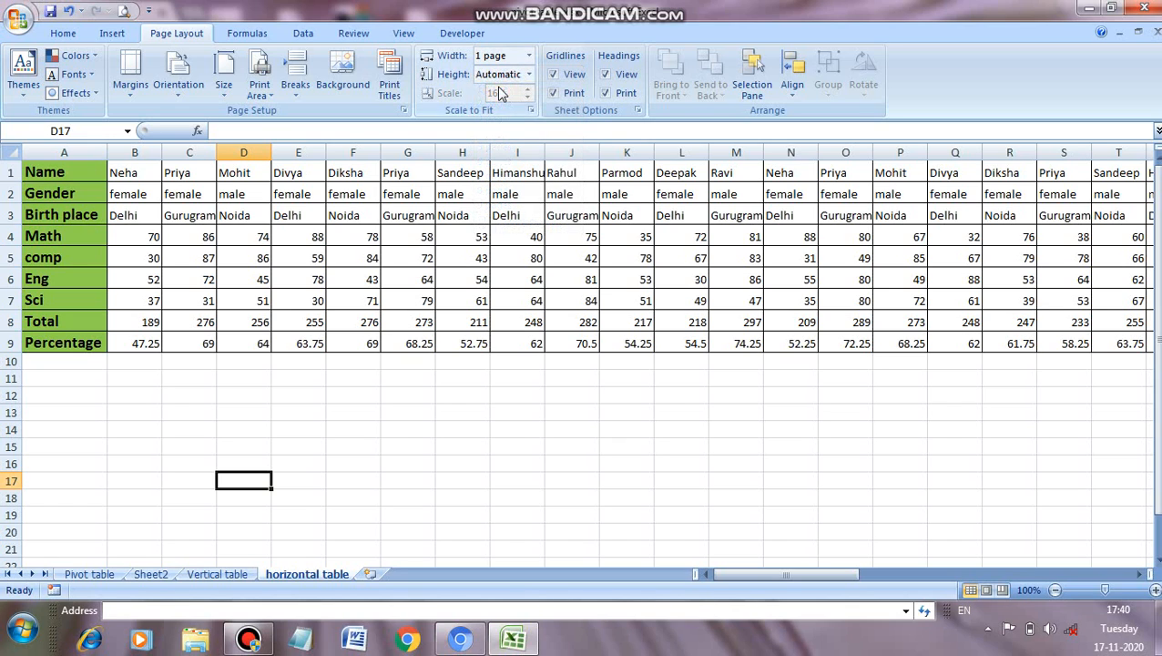
# Step: Inspect the horizontal table's one-page-wide layout in print preview, and return to the worksheet
pyautogui.click(125, 11)
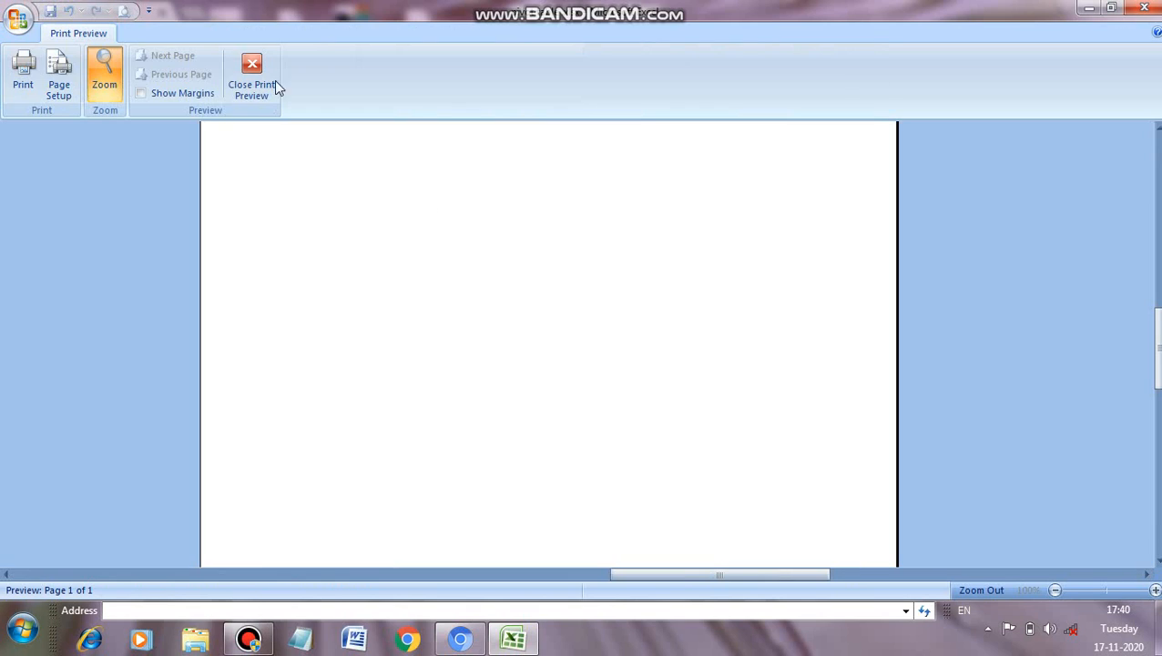
pyautogui.moveTo(1155, 348); pyautogui.dragTo(1154, 191)
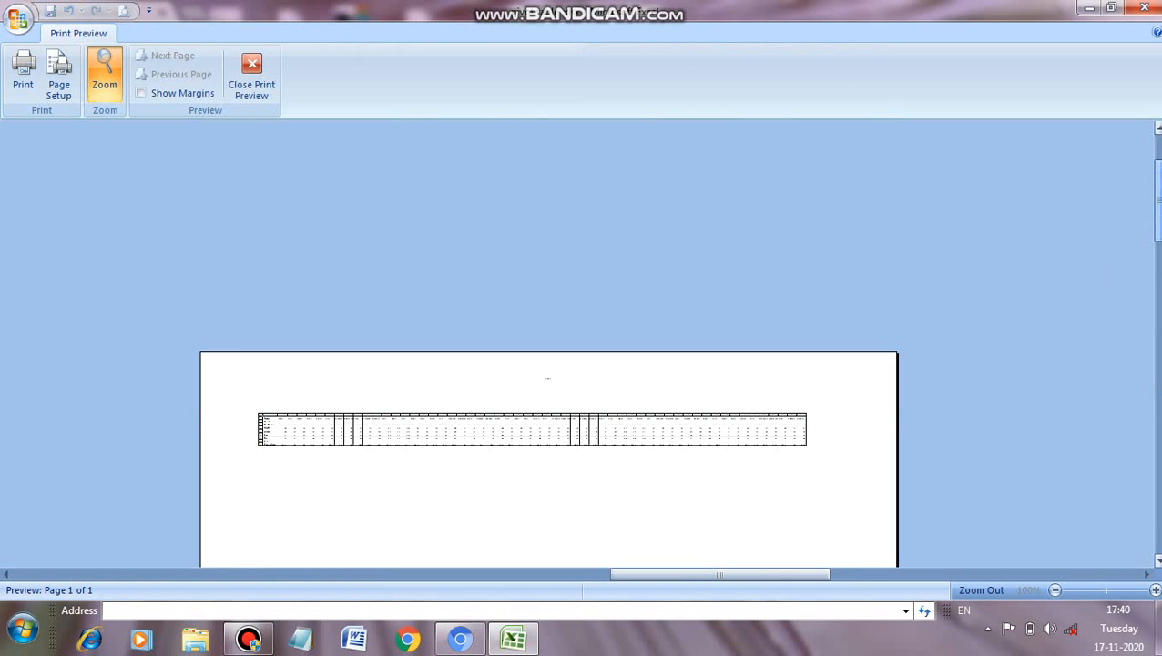
pyautogui.click(657, 460)
pyautogui.click(583, 297)
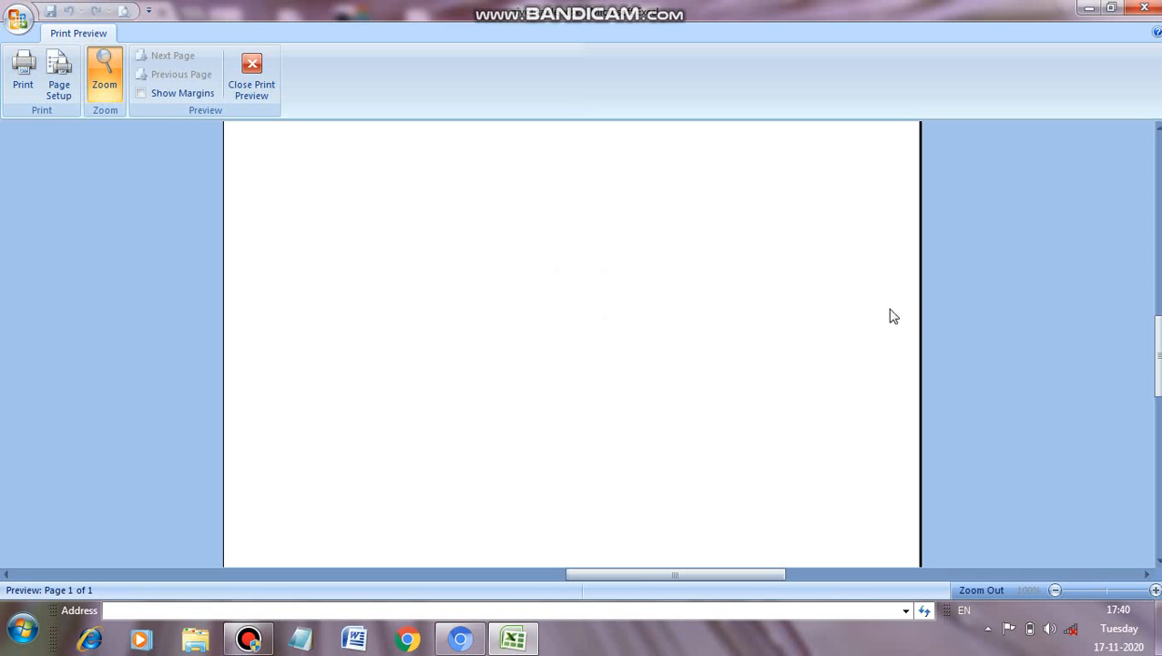
pyautogui.moveTo(1156, 341); pyautogui.dragTo(1154, 248)
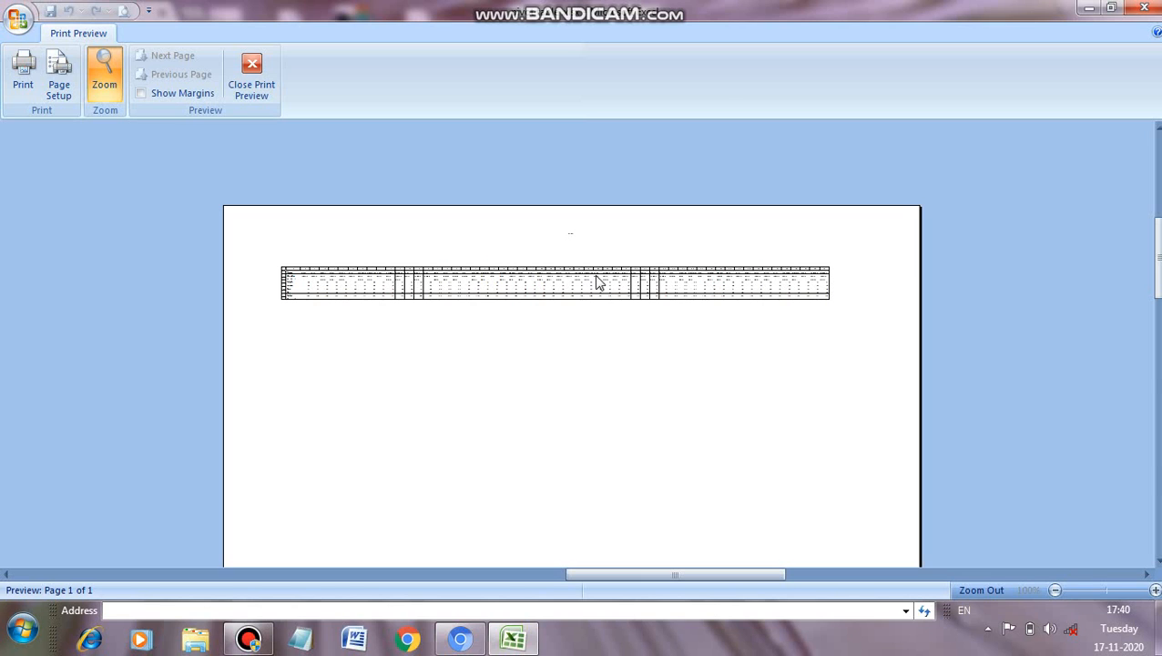
pyautogui.click(255, 87)
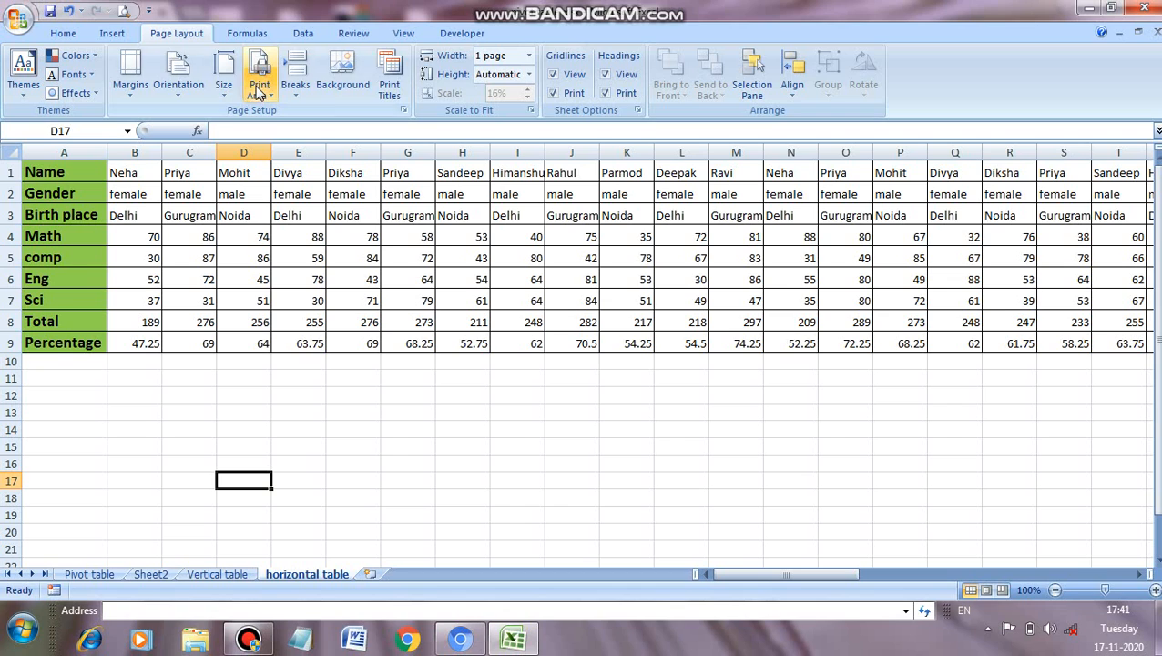
# Step: Scale the horizontal table's print width to 2 pages, check its first page in print preview, and close the preview
pyautogui.click(527, 55)
pyautogui.click(505, 105)
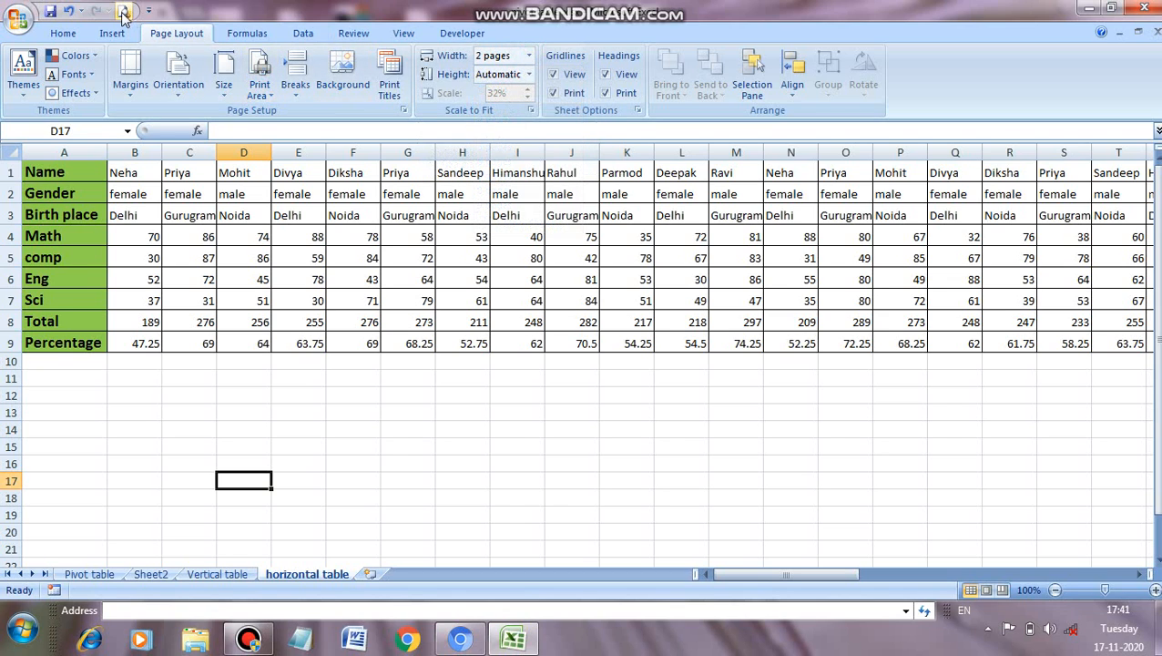
pyautogui.click(123, 10)
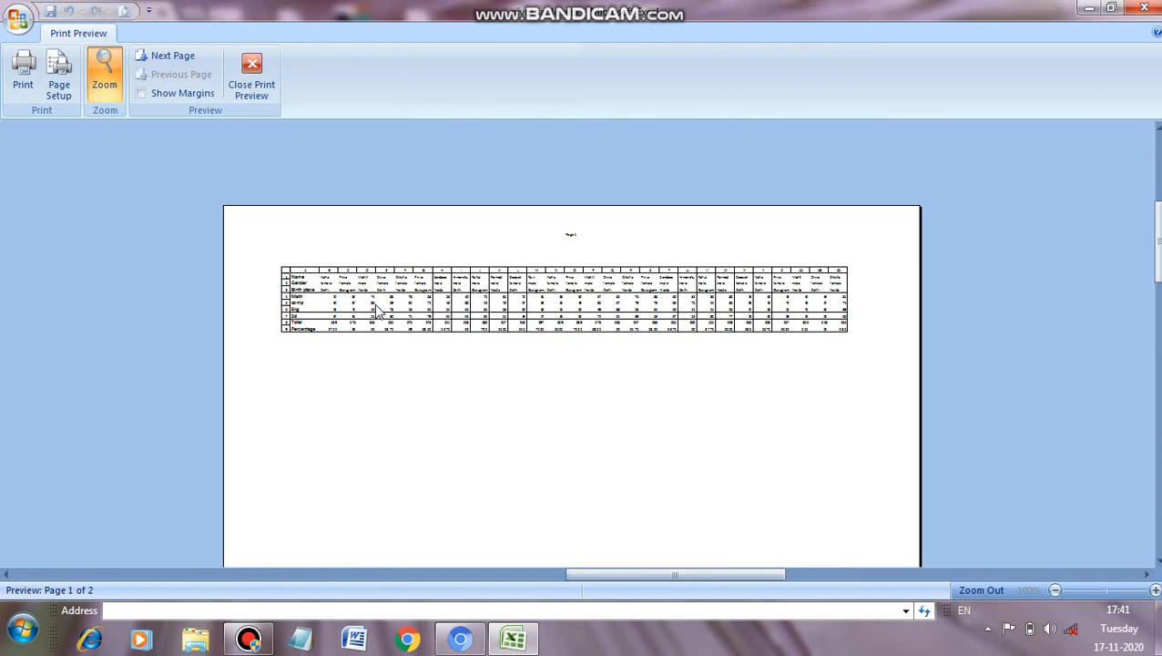
pyautogui.click(252, 75)
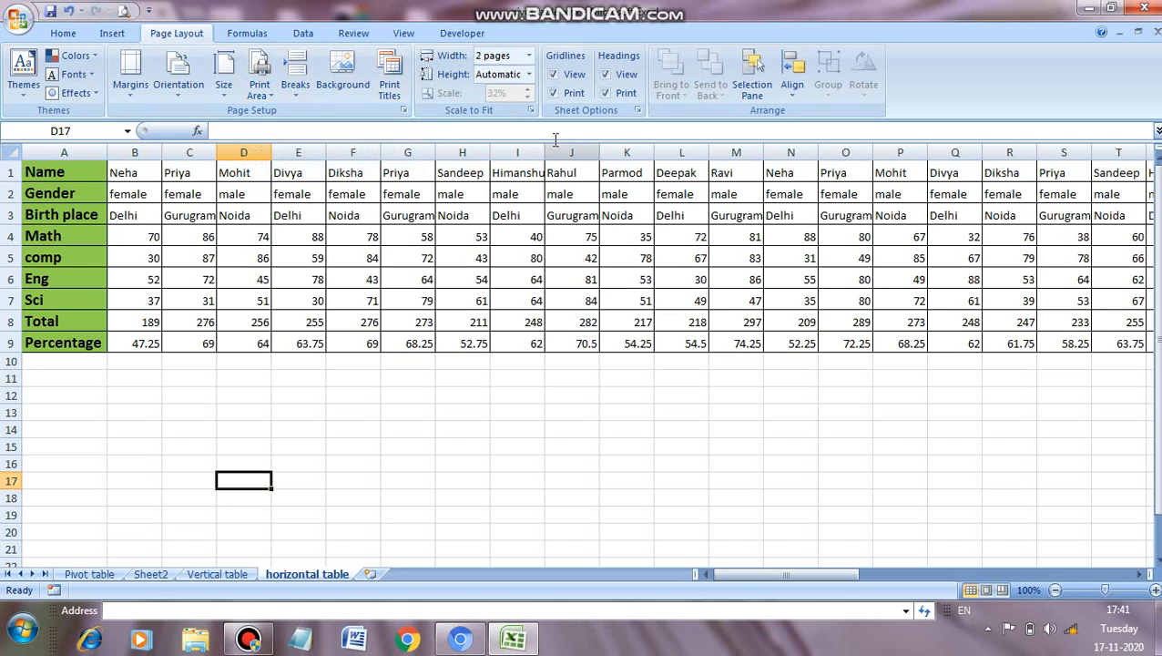
# Step: Hide the on-screen gridlines of the horizontal table sheet, and show them again
pyautogui.click(552, 75)
pyautogui.click(552, 75)
pyautogui.click(552, 75)
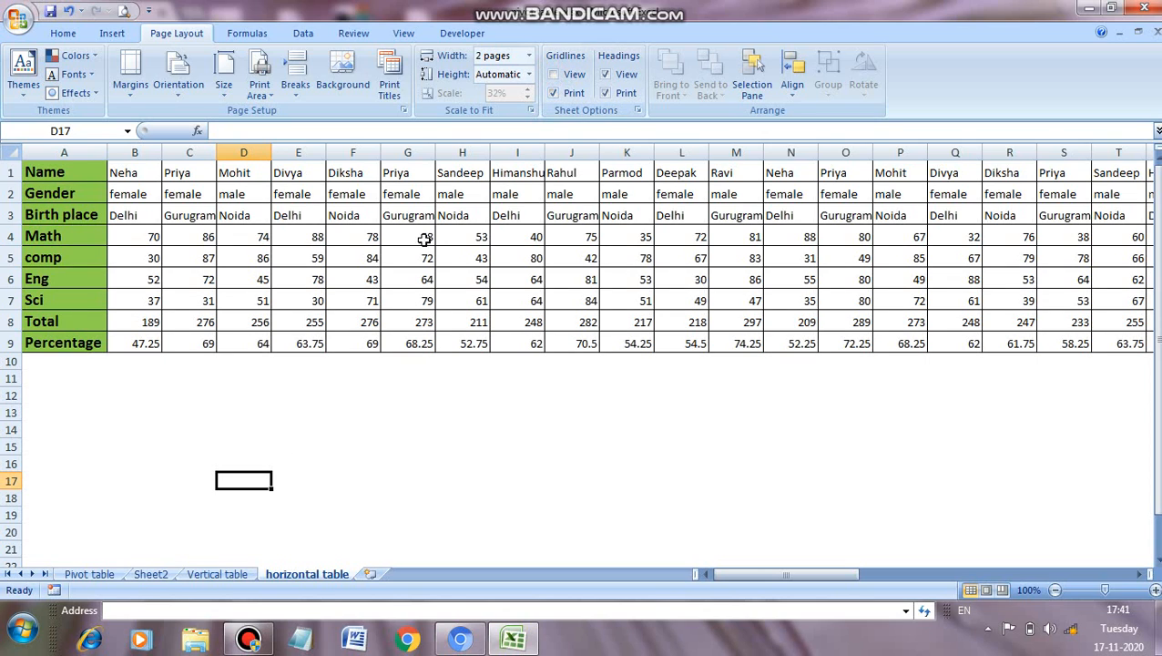
pyautogui.click(553, 76)
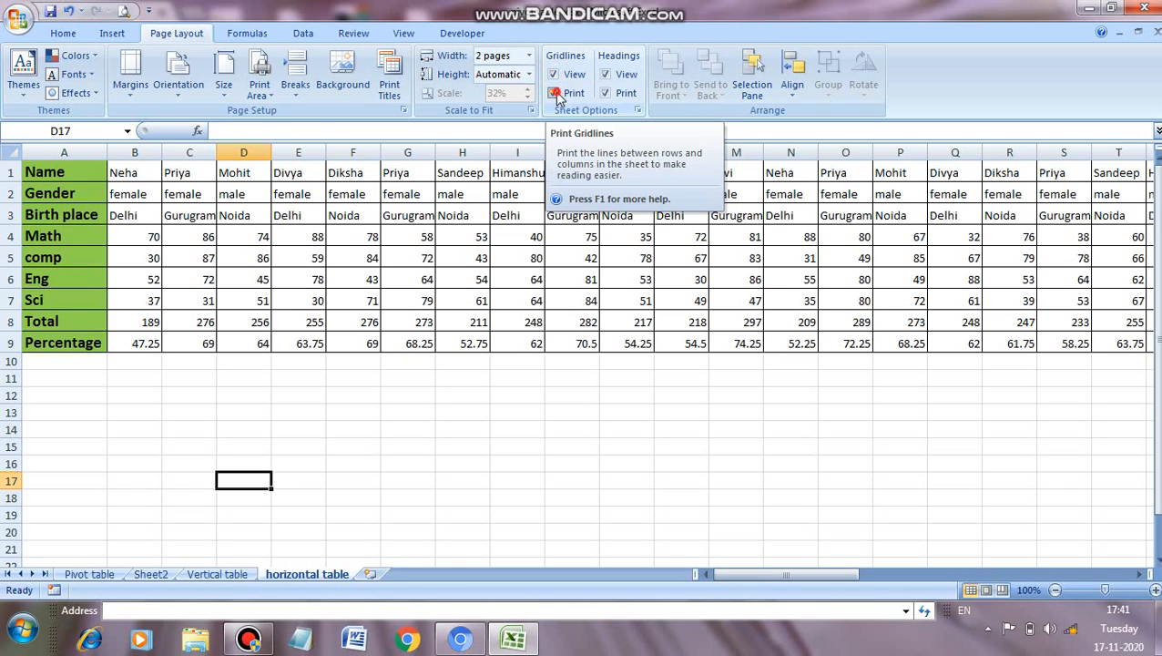
# Step: Turn off gridline printing, check the sheet in print preview, and turn gridline printing back on
pyautogui.click(557, 95)
pyautogui.click(556, 95)
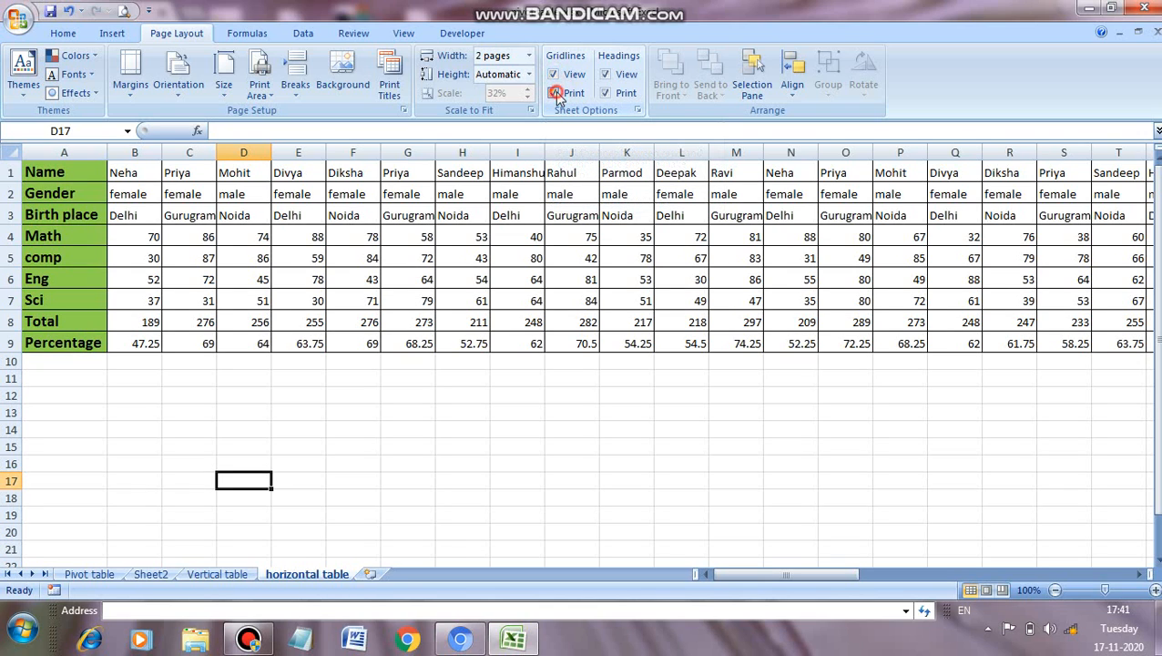
pyautogui.click(123, 11)
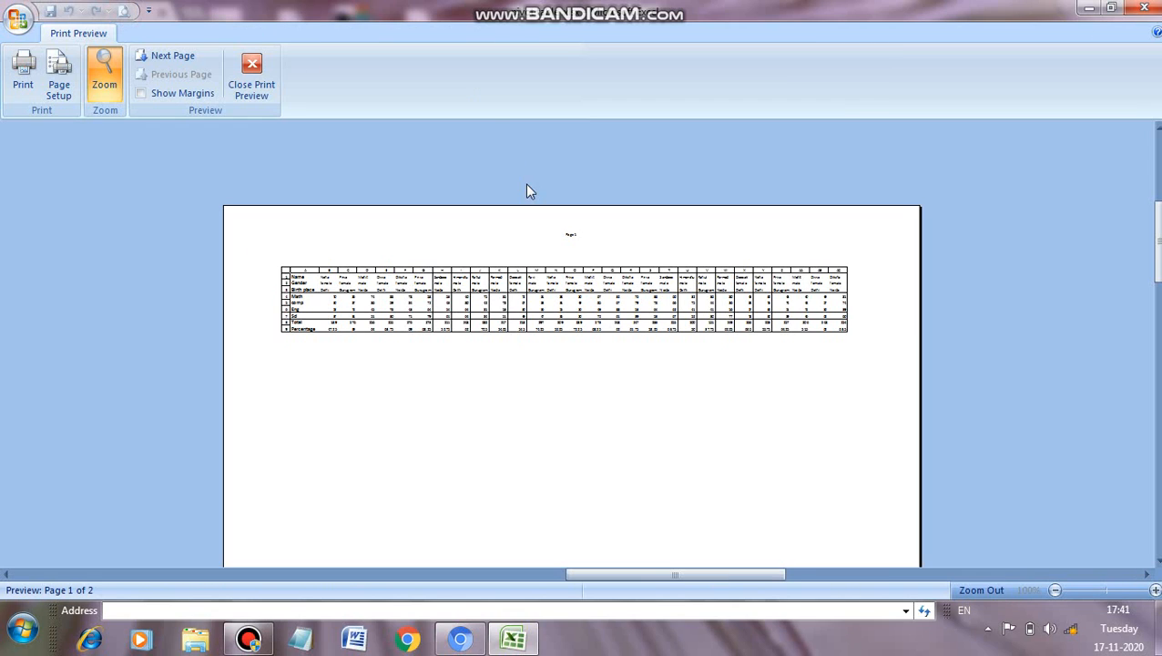
pyautogui.click(251, 74)
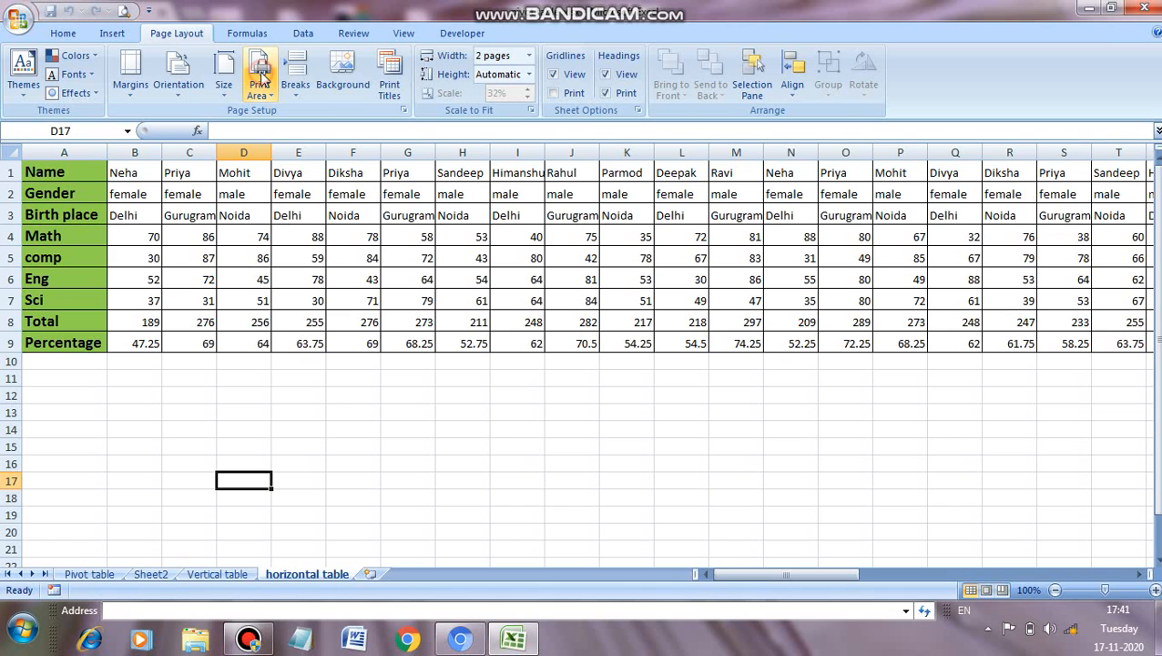
pyautogui.click(566, 94)
pyautogui.click(568, 95)
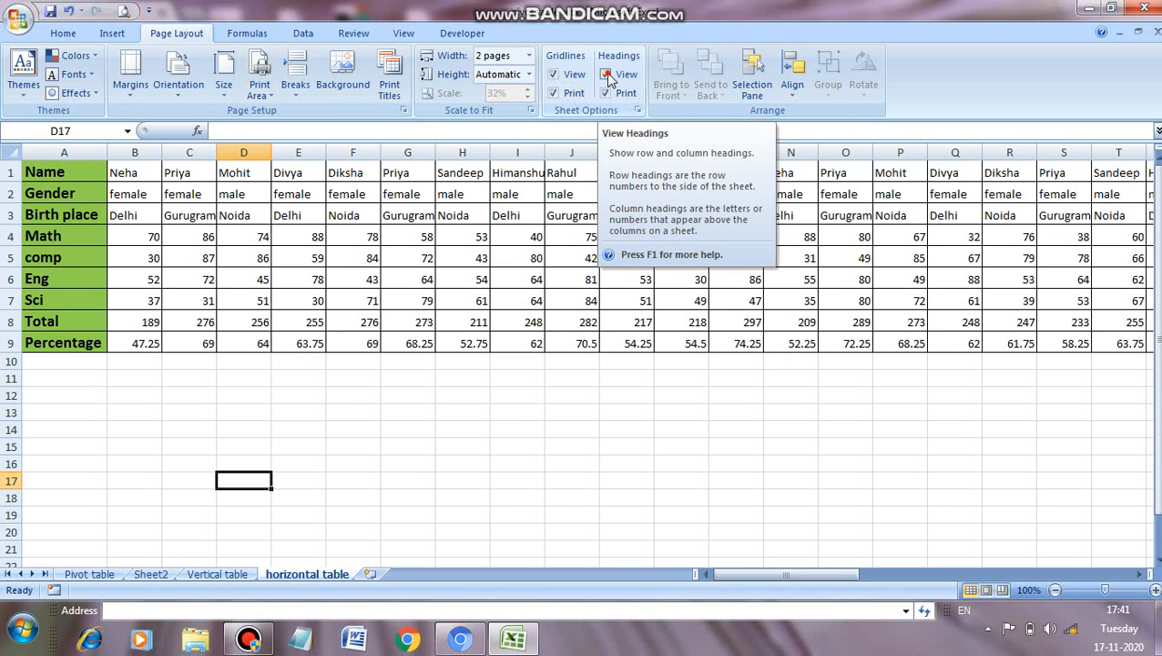
# Step: Hide the sheet's on-screen row and column headings, and show them again
pyautogui.click(605, 74)
pyautogui.click(607, 76)
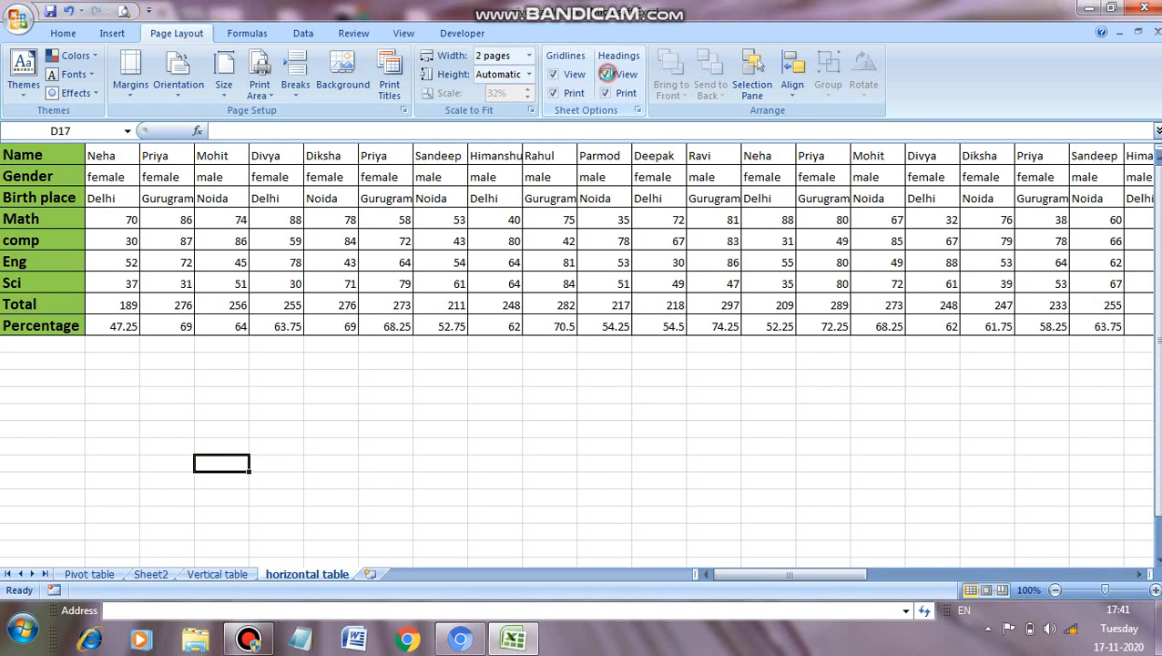
pyautogui.click(606, 76)
pyautogui.click(607, 75)
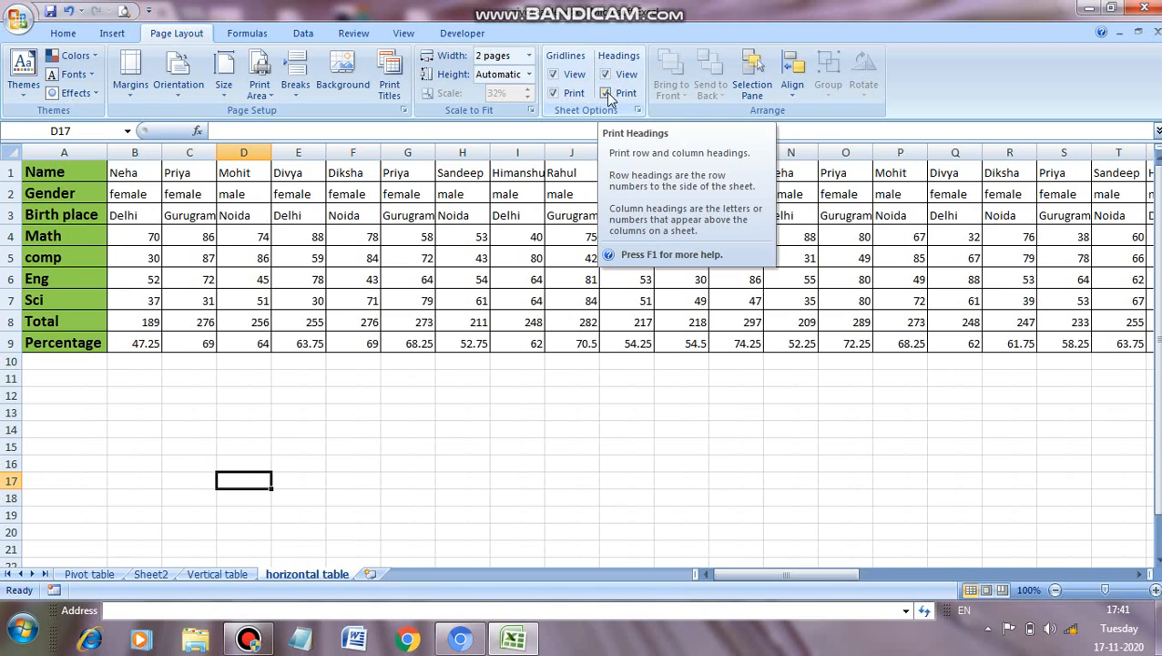
pyautogui.click(607, 94)
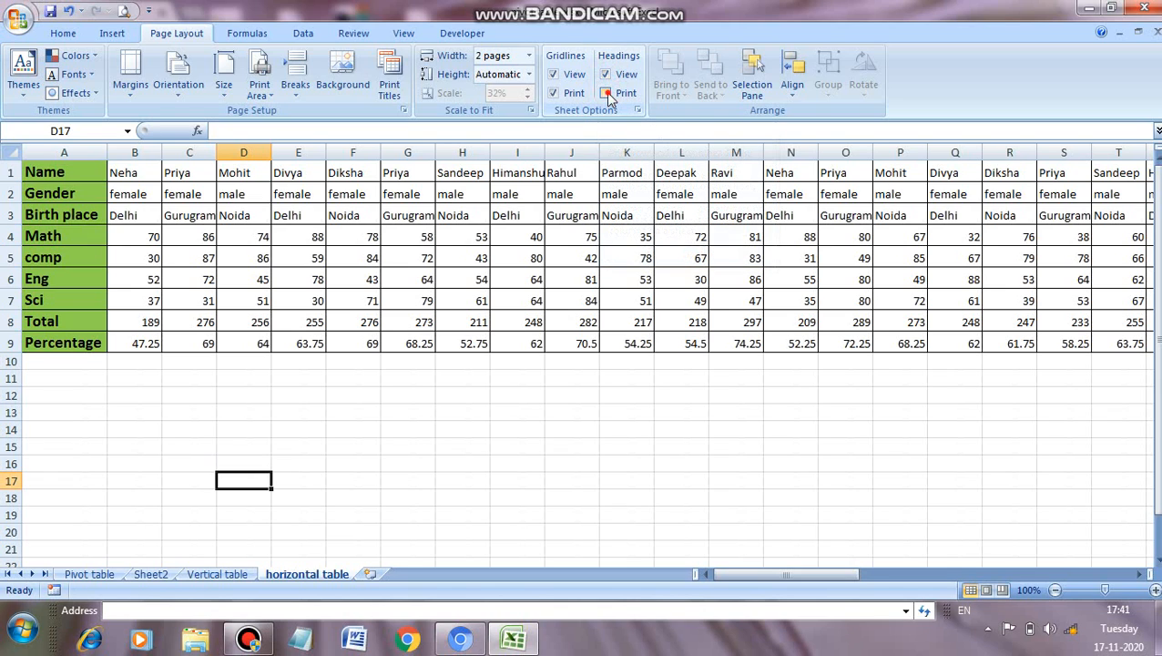
# Step: Review the print titles and print options in the Page Setup Sheet settings, and close the dialog without changes
pyautogui.click(390, 88)
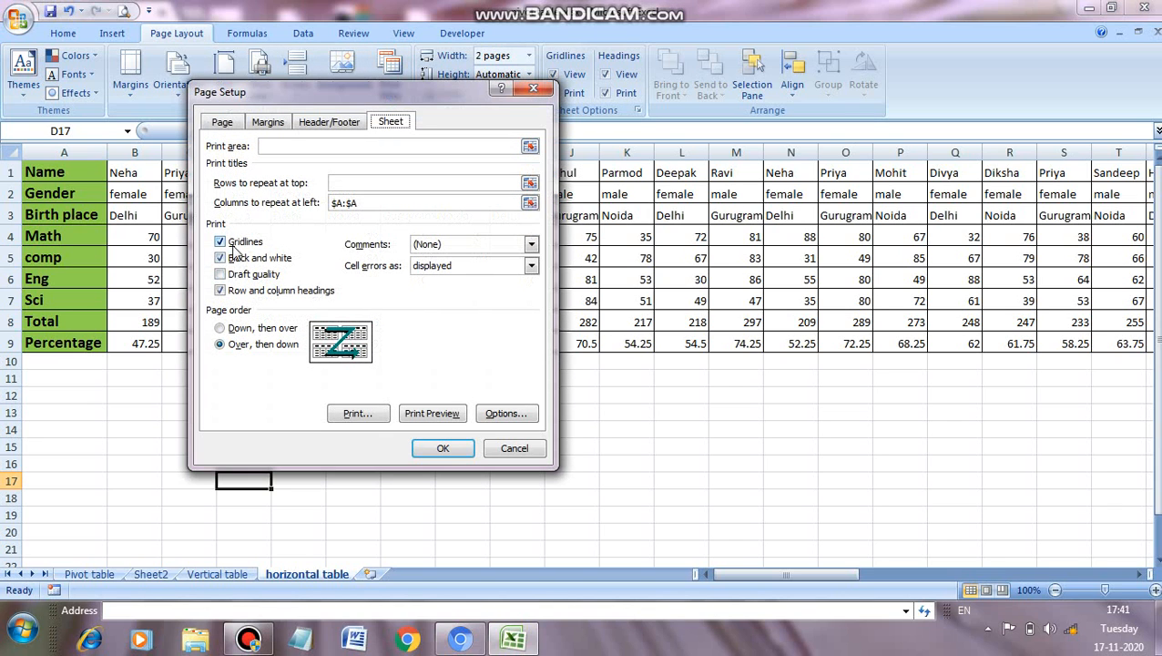
pyautogui.click(541, 88)
pyautogui.press('Left')
pyautogui.press('Left')
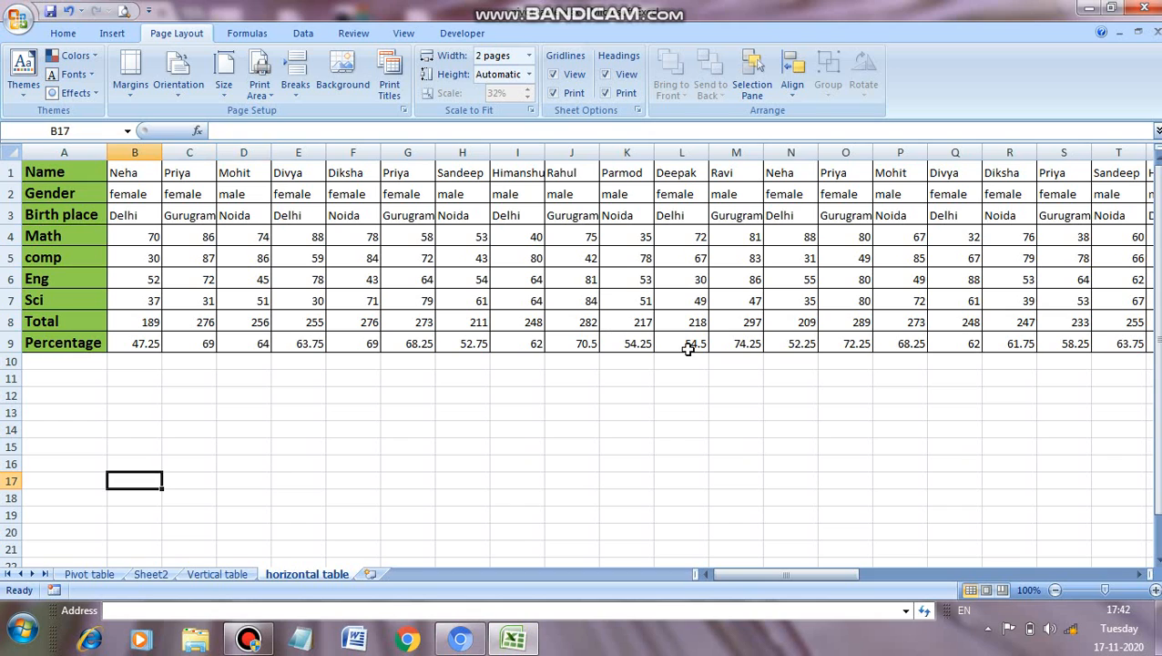